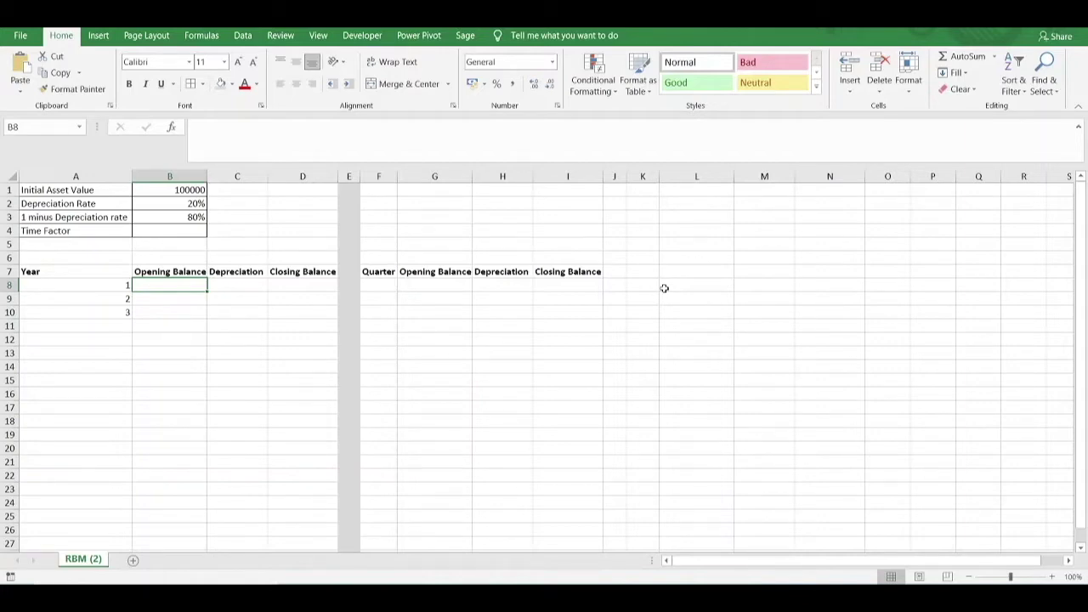
pyautogui.moveTo(664, 288); pyautogui.dragTo(639, 285)
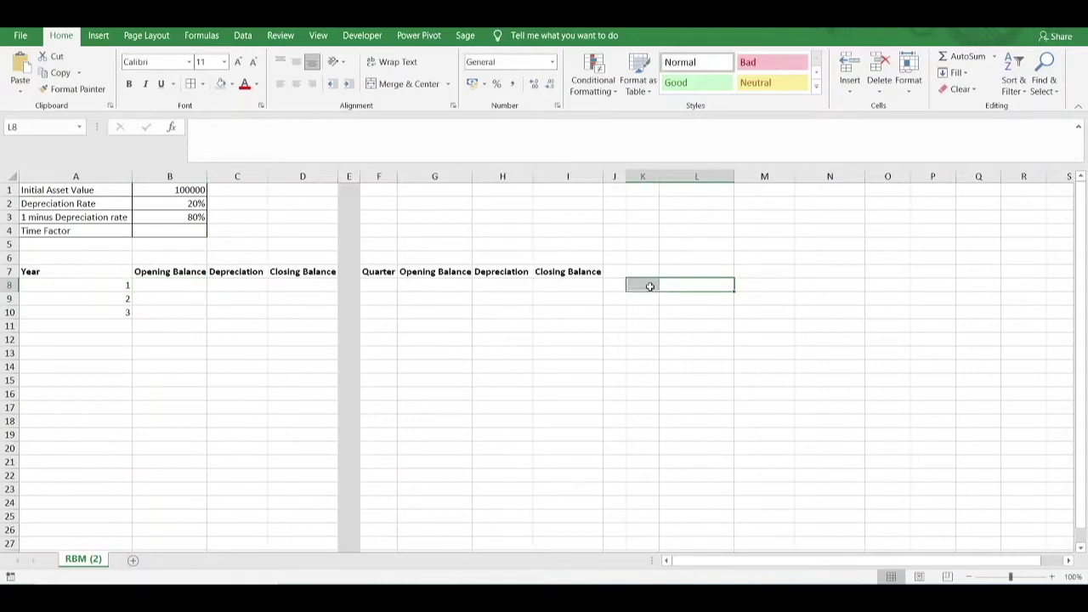
pyautogui.click(605, 303)
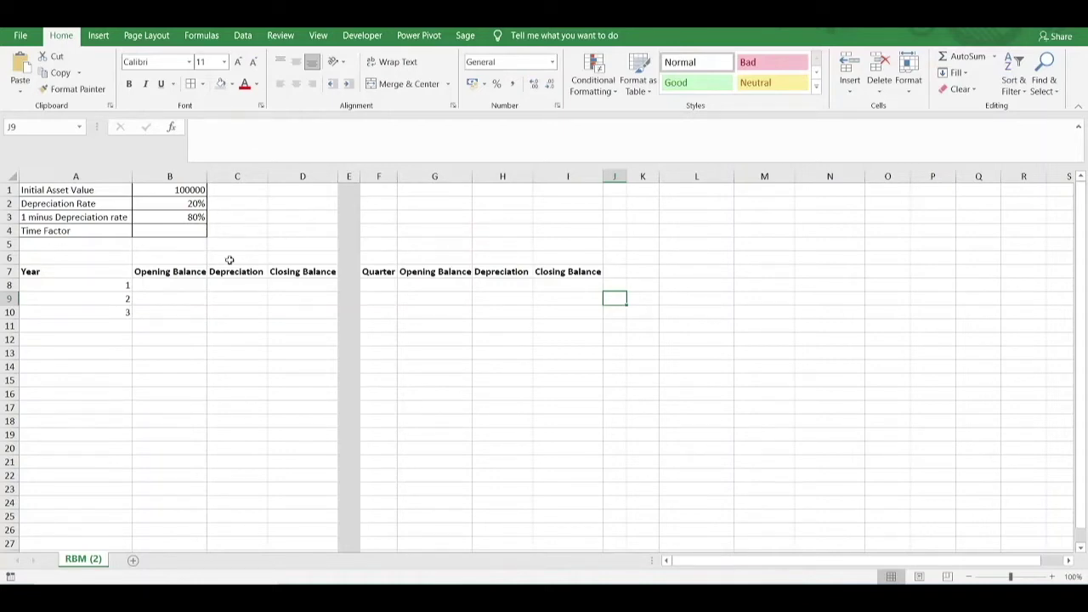
# Link the year 1 opening balance in B8 to the initial asset value with =B1.
pyautogui.click(146, 286)
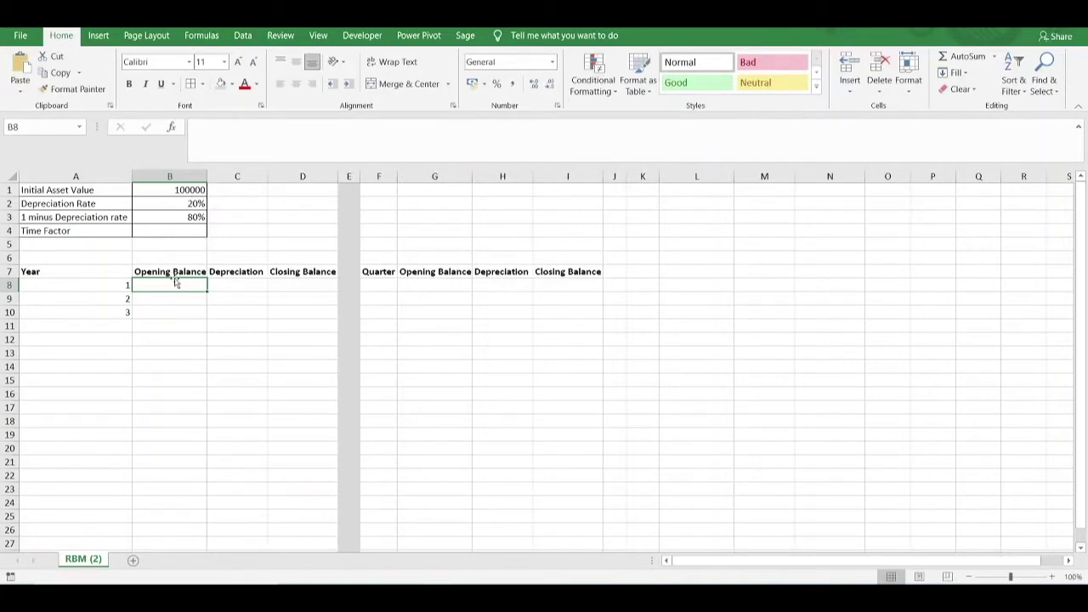
pyautogui.write('=')
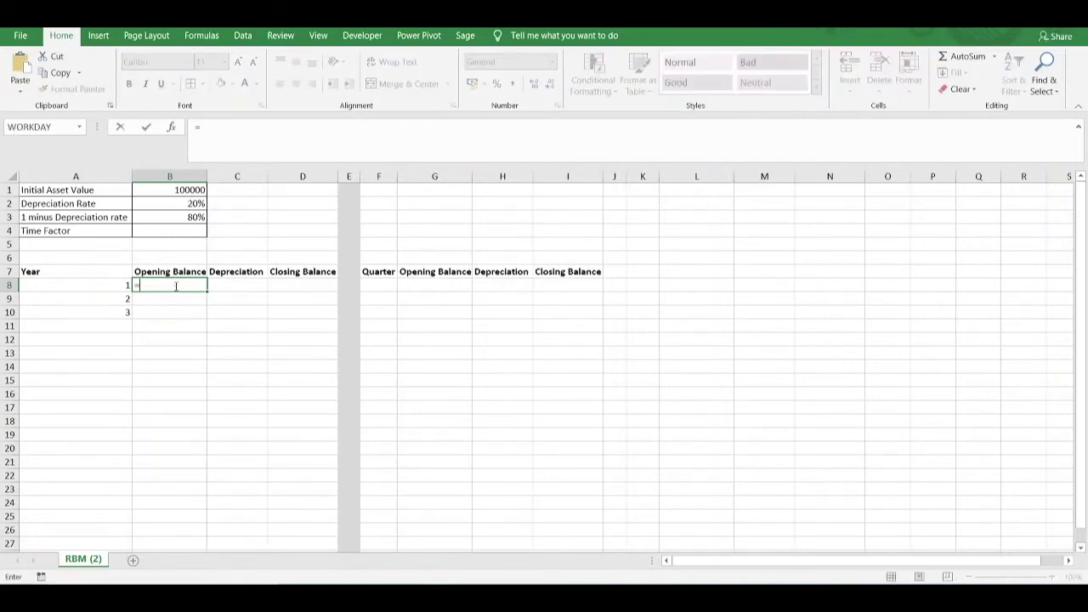
pyautogui.click(173, 190)
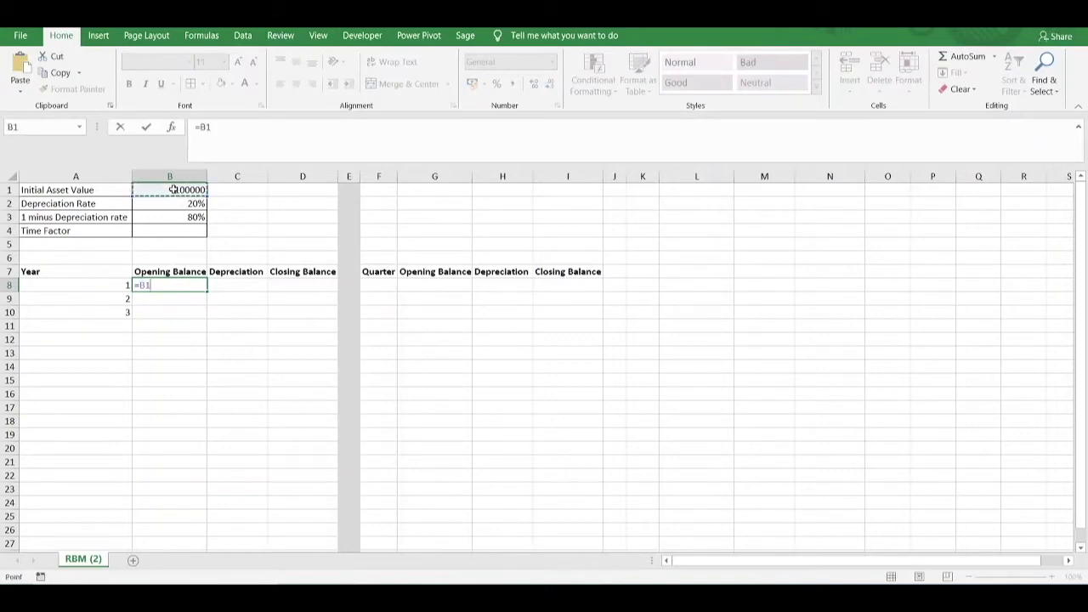
pyautogui.press('Return')
# Calculate year 1 depreciation in C8 with =B8*$B$2, keeping the depreciation rate reference absolute.
pyautogui.click(226, 287)
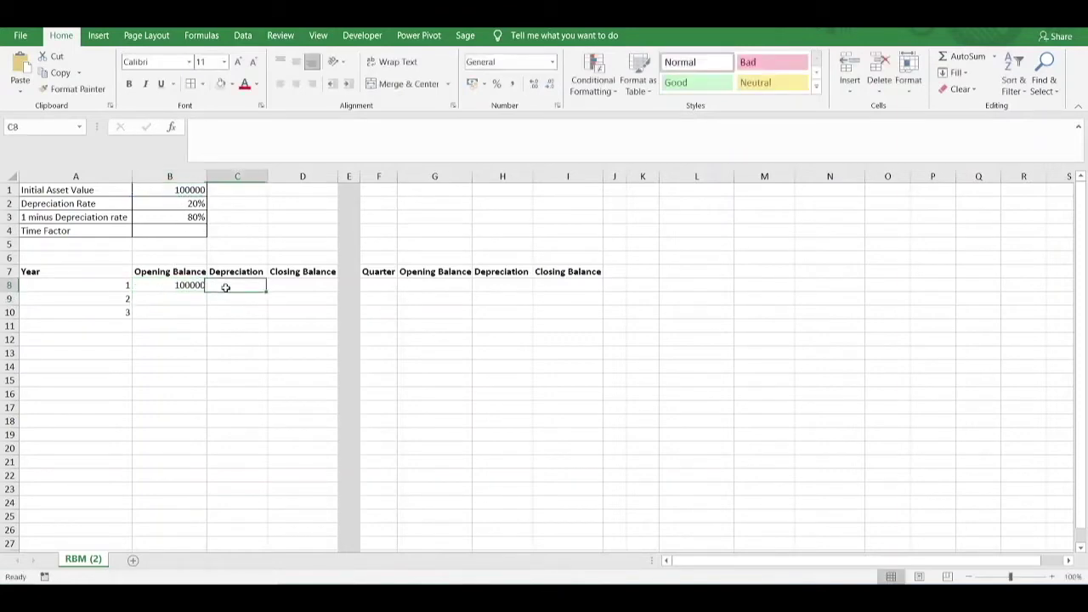
pyautogui.write('=')
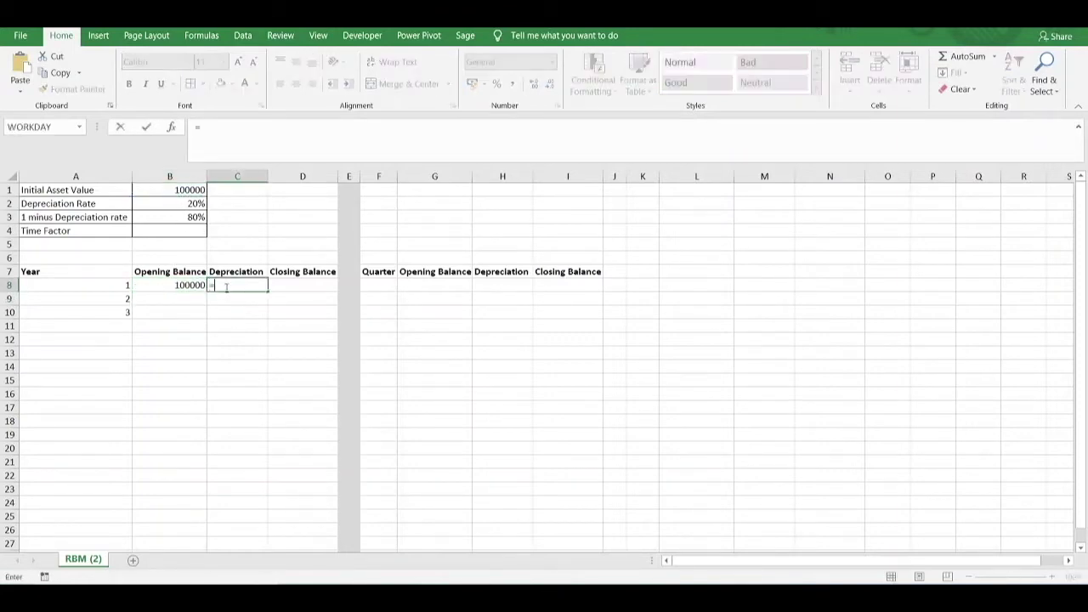
pyautogui.click(179, 285)
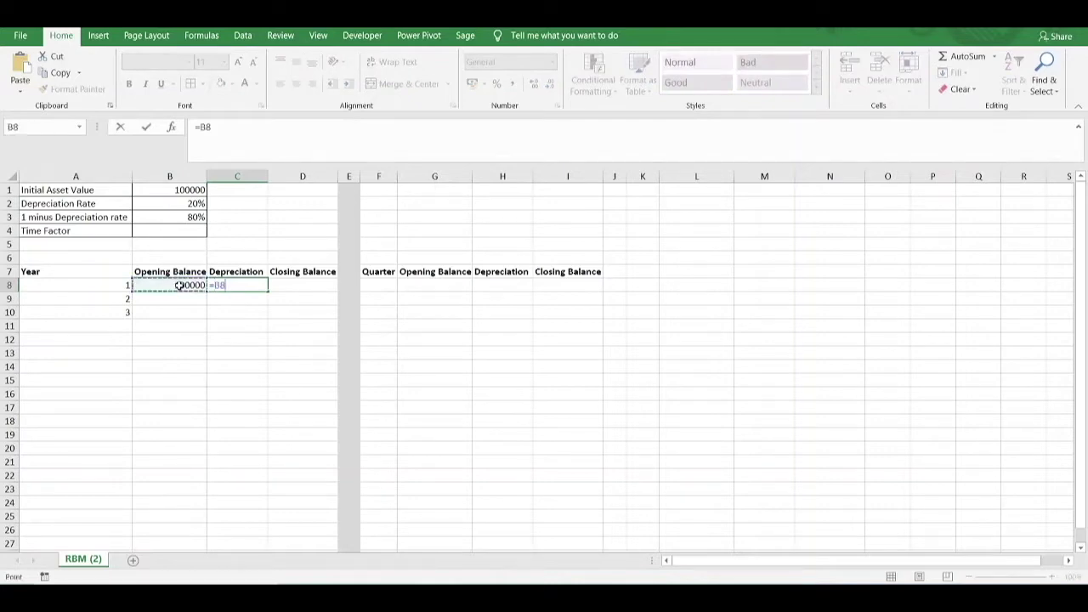
pyautogui.write('*')
pyautogui.click(195, 203)
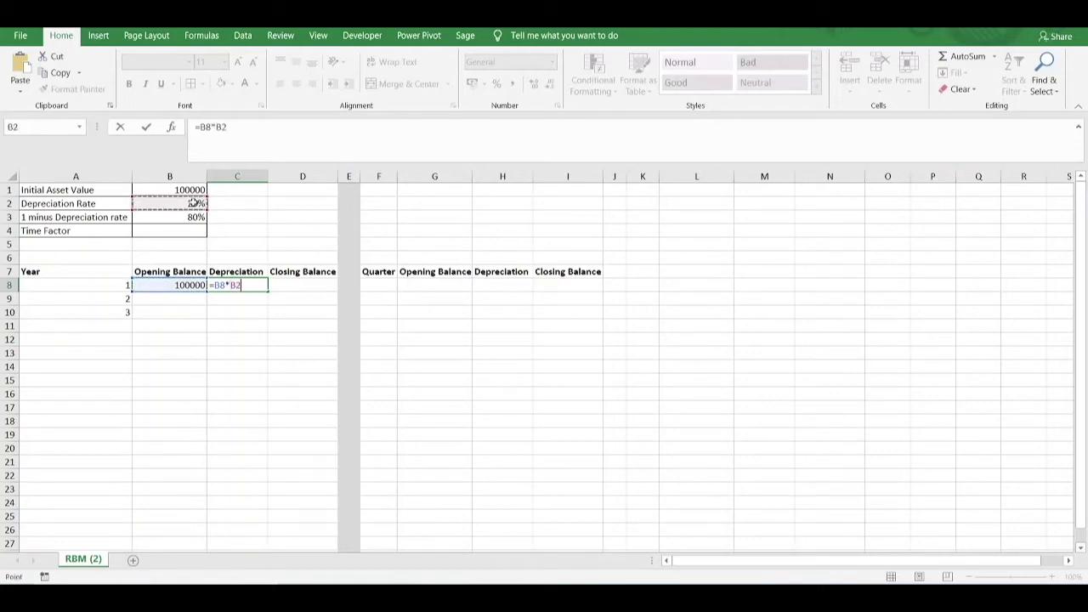
pyautogui.press('F4')
pyautogui.hotkey('ctrl', 'Return')
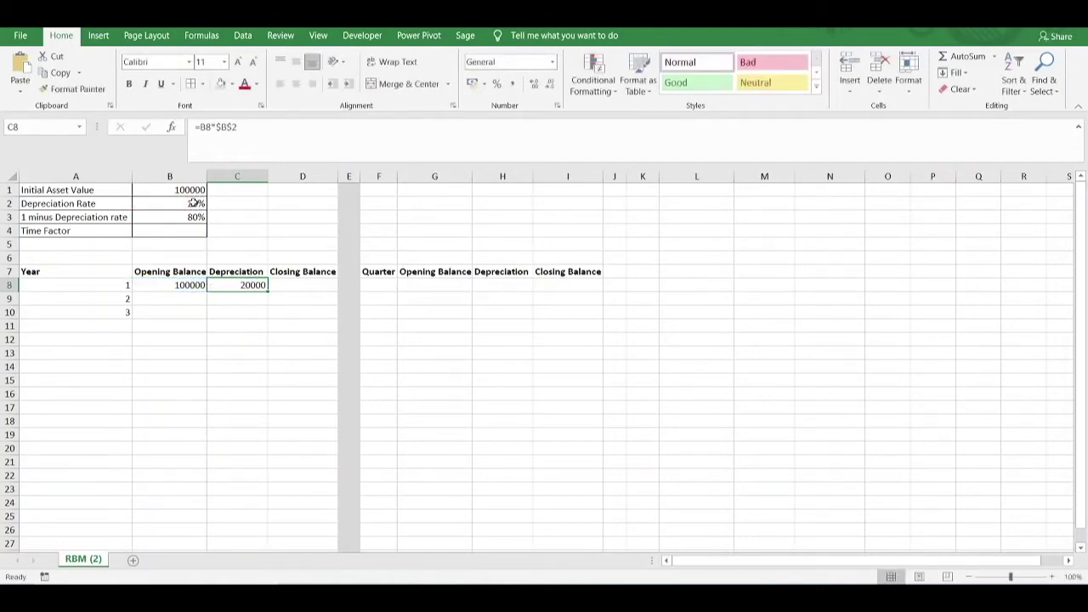
# Calculate the year 1 closing balance in D8 as opening balance minus depreciation, =B8-C8.
pyautogui.click(315, 285)
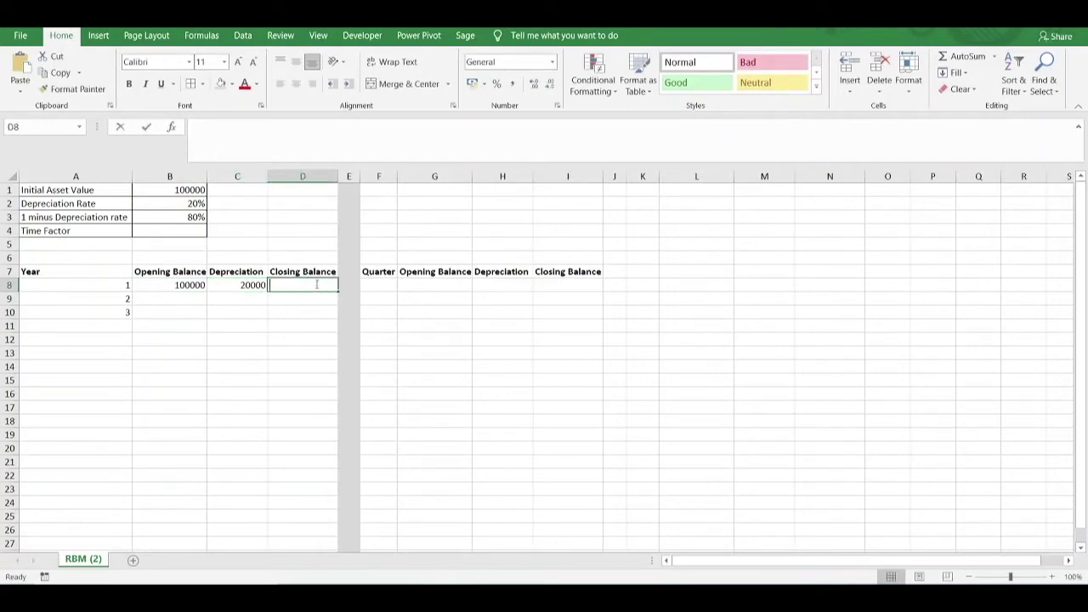
pyautogui.write('=')
pyautogui.click(186, 287)
pyautogui.write('-')
pyautogui.click(245, 285)
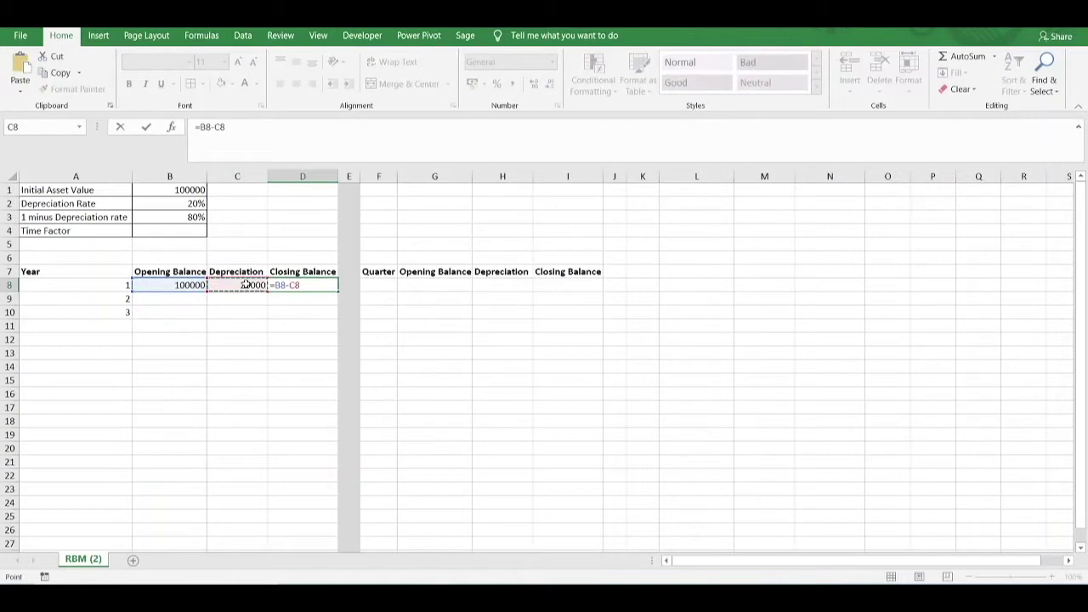
pyautogui.hotkey('ctrl', 'Return')
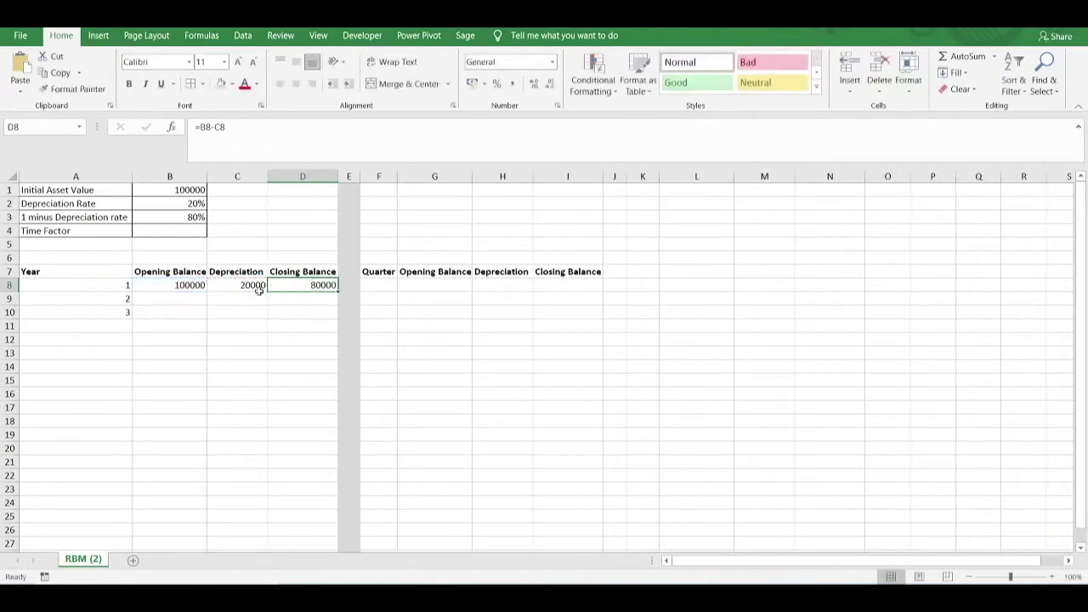
# Set the year 2 opening balance in B9 to the previous closing balance with =D8 and fill it down to B10.
pyautogui.click(174, 286)
pyautogui.click(167, 295)
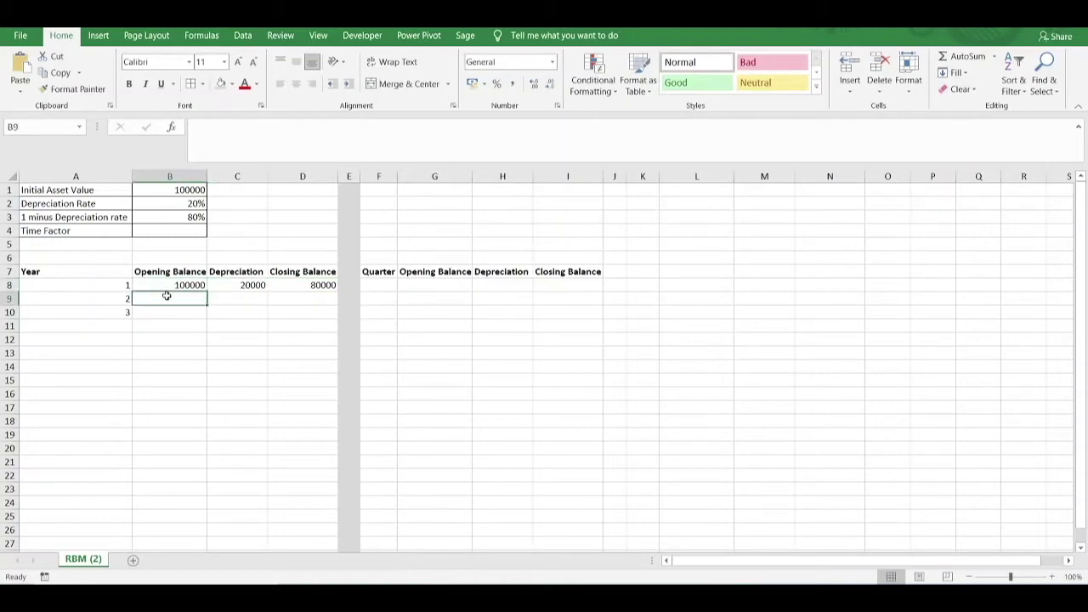
pyautogui.write('=')
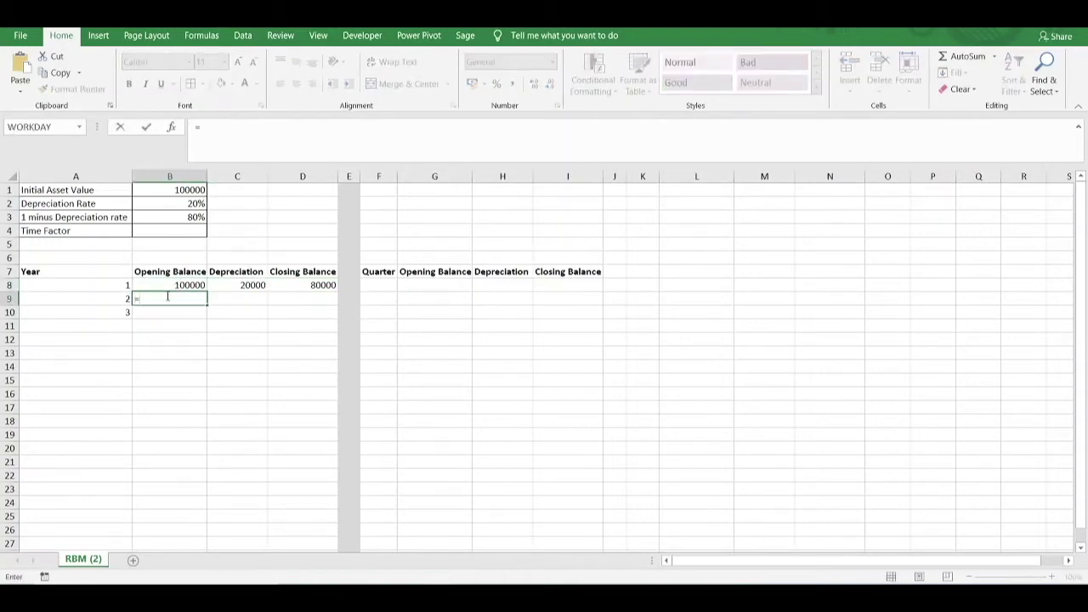
pyautogui.click(309, 284)
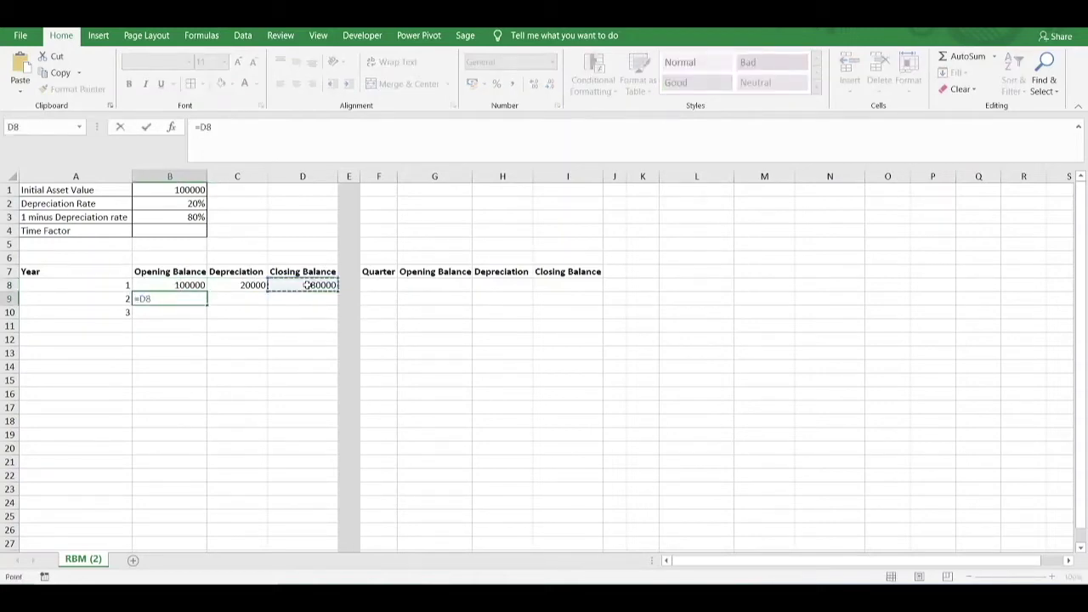
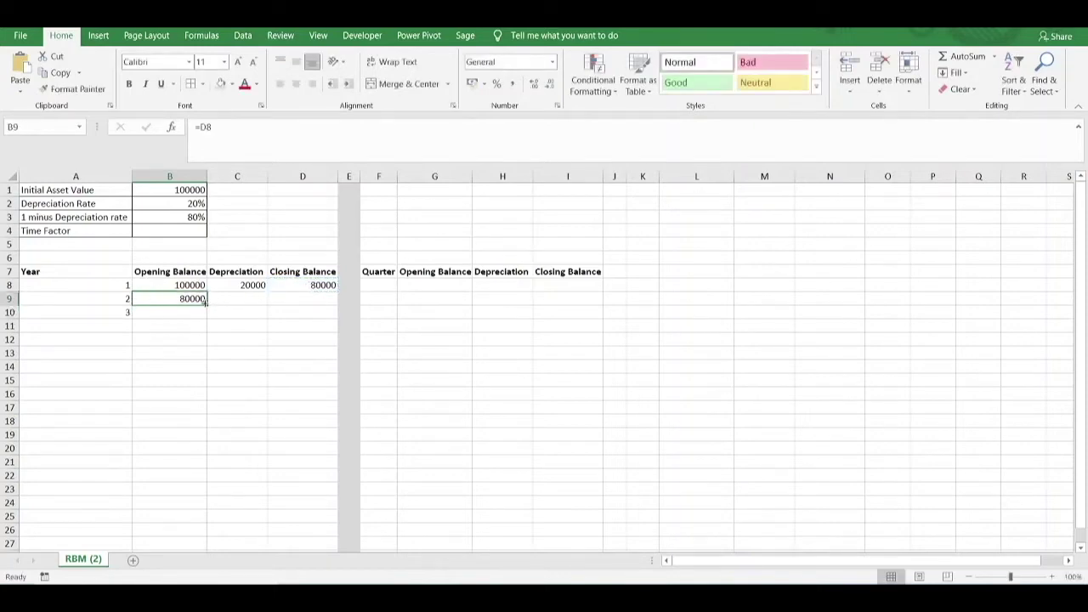
pyautogui.moveTo(206, 305); pyautogui.dragTo(208, 317)
# Fill the depreciation and closing balance formulas from C8:D8 down to the year 3 row.
pyautogui.click(305, 289)
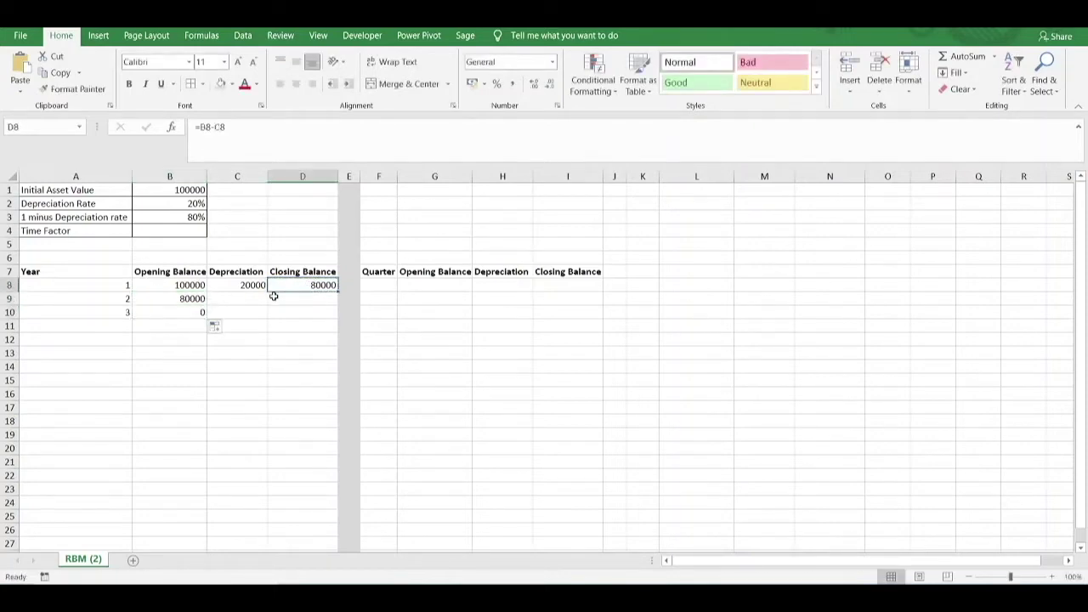
pyautogui.moveTo(246, 284); pyautogui.dragTo(334, 287)
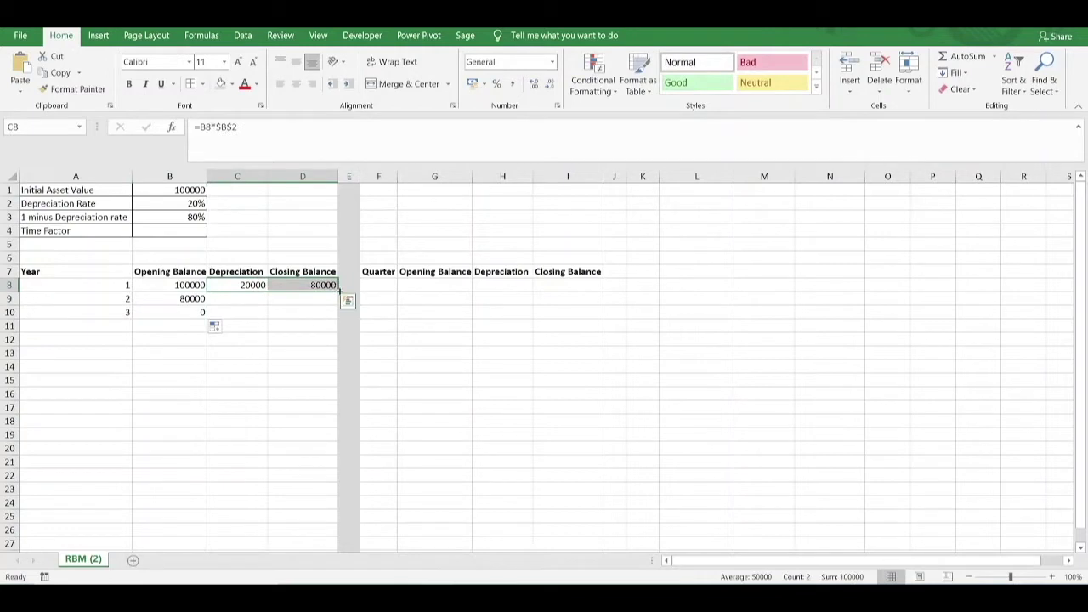
pyautogui.doubleClick(338, 292)
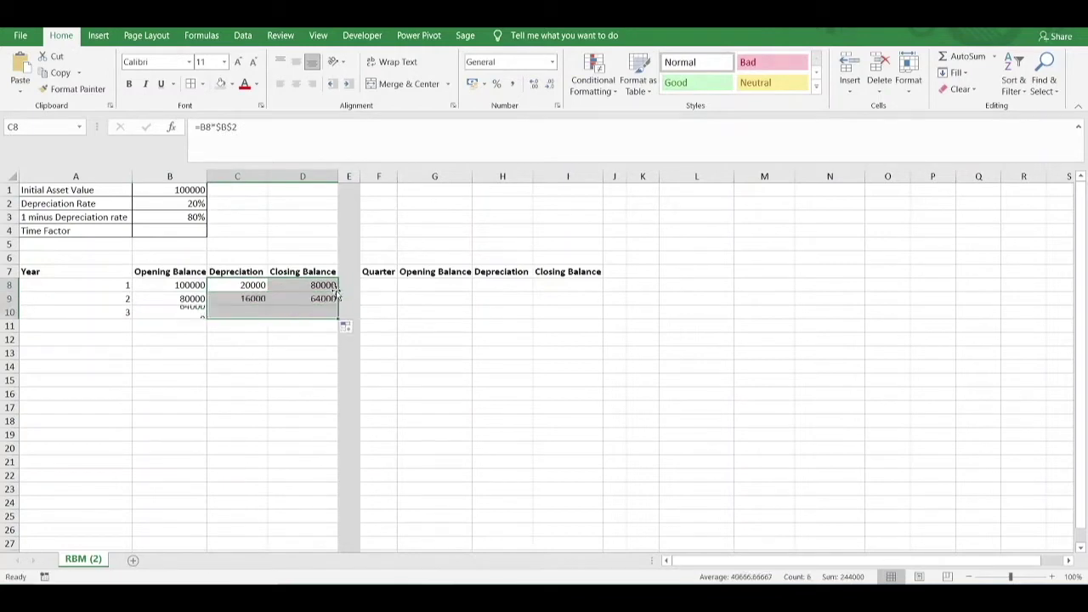
pyautogui.click(296, 349)
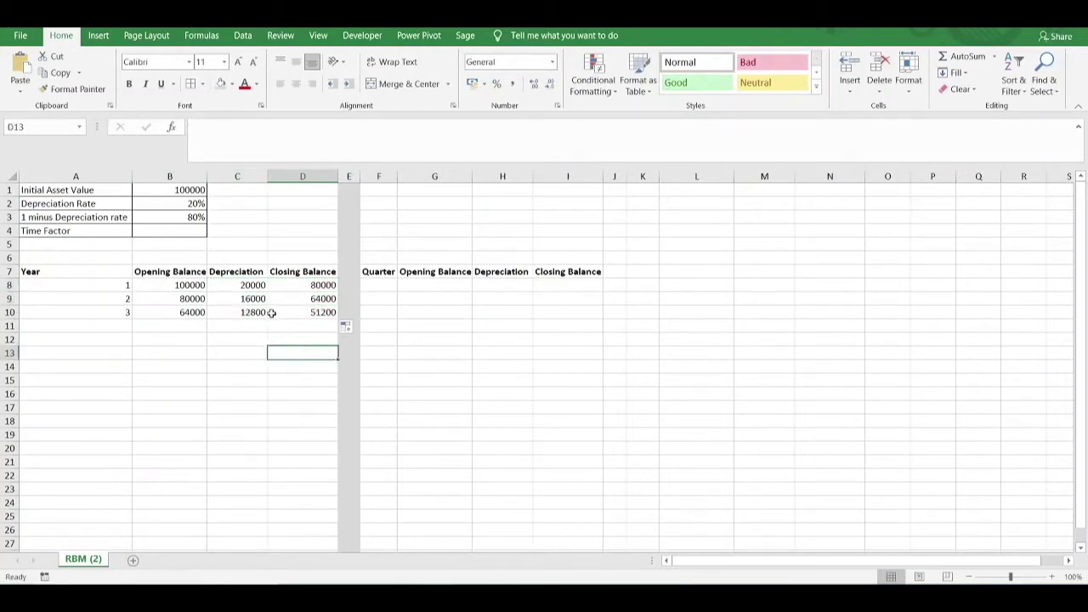
pyautogui.click(195, 313)
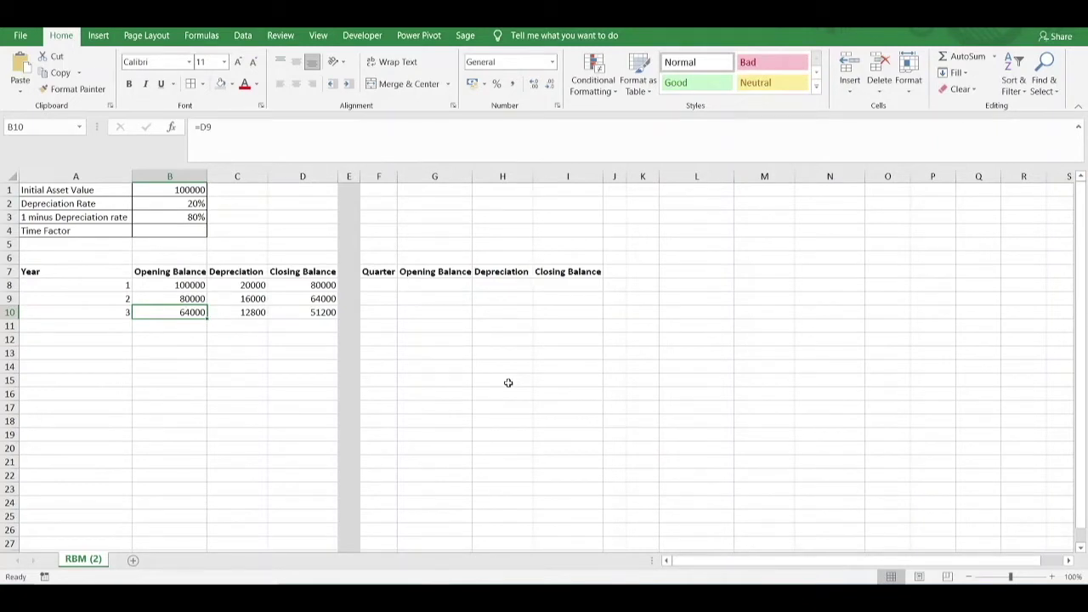
# Enter the equation 100000*(1-x)^4=80000 as text in G4 above the quarterly table.
pyautogui.click(431, 230)
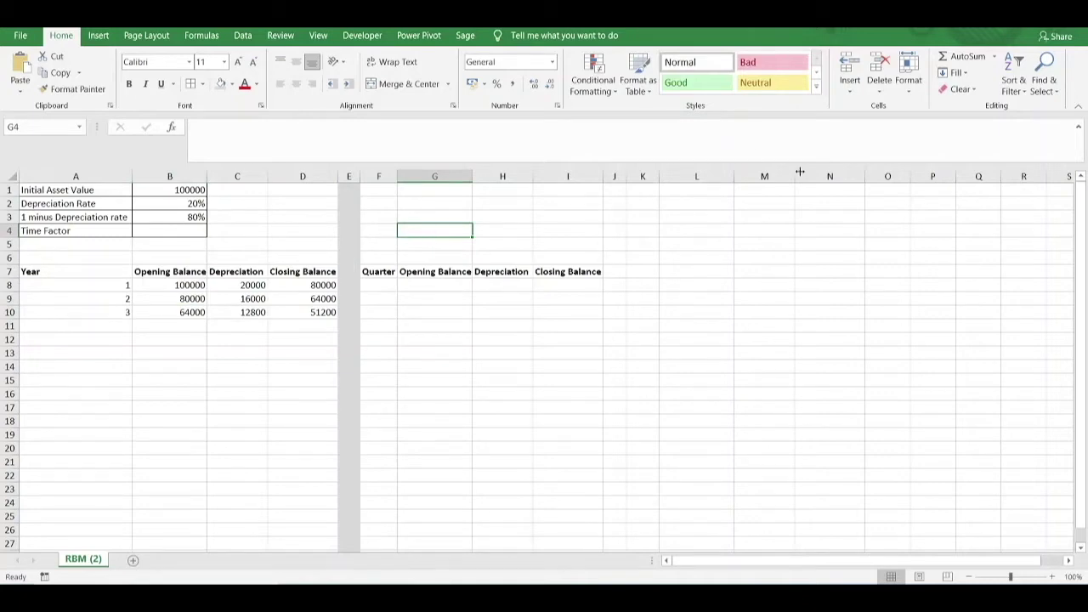
pyautogui.write("'")
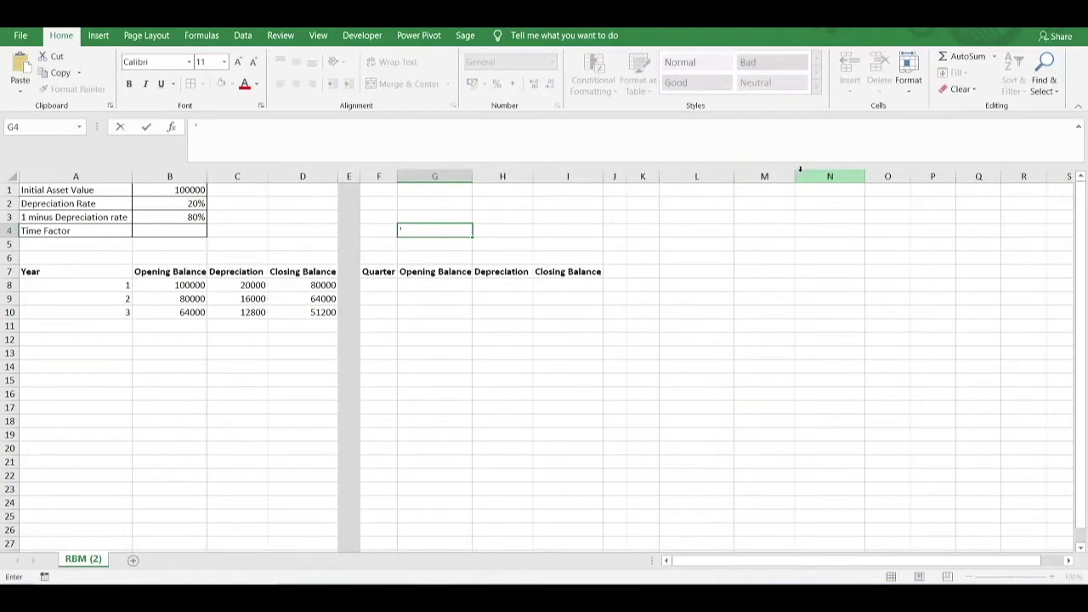
pyautogui.write('100')
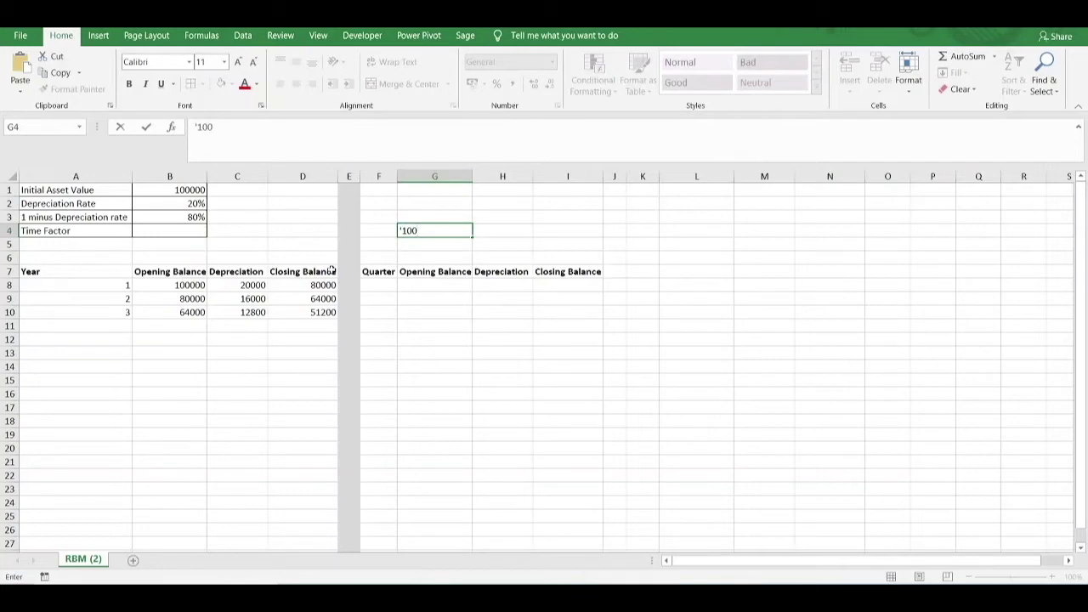
pyautogui.write('000*(1-x')
pyautogui.write(')^')
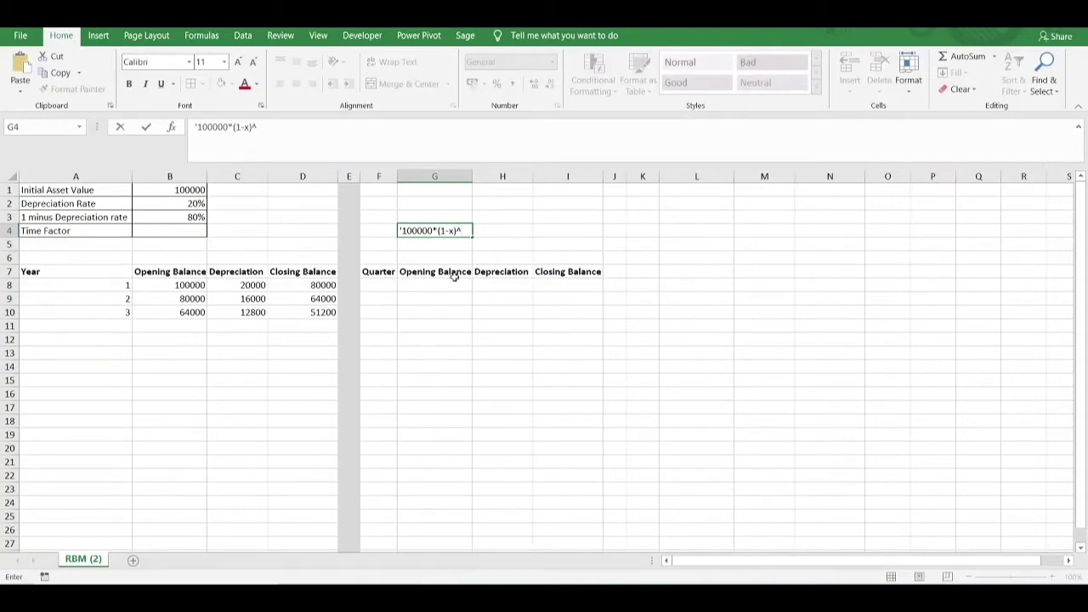
pyautogui.write('4=80000')
pyautogui.press('Return')
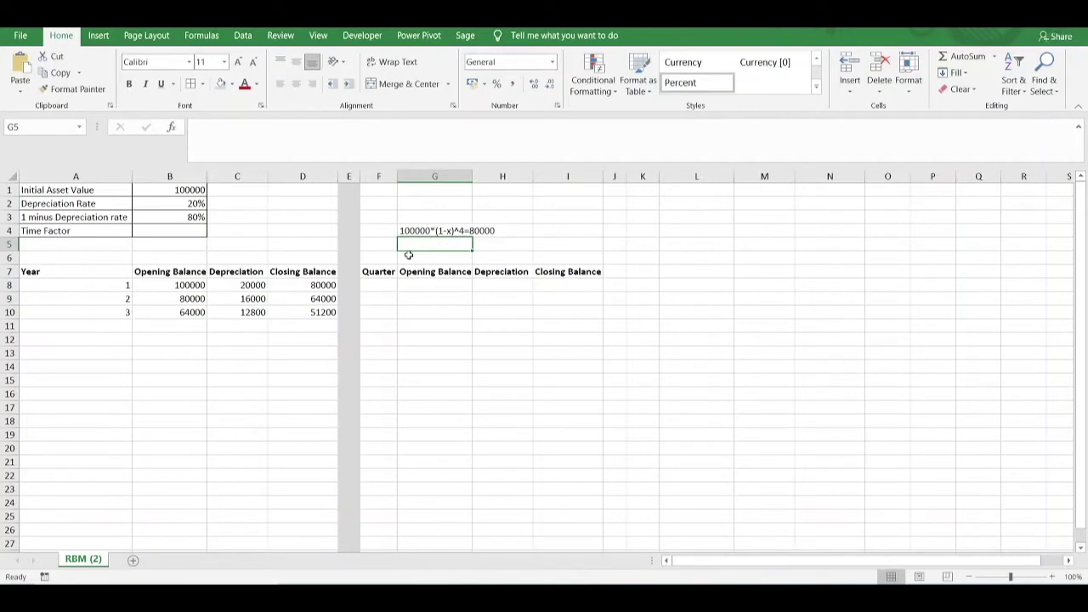
# Calculate the quarterly depreciation rate in G5 with =1-(0.8)^(1/4).
pyautogui.write('=')
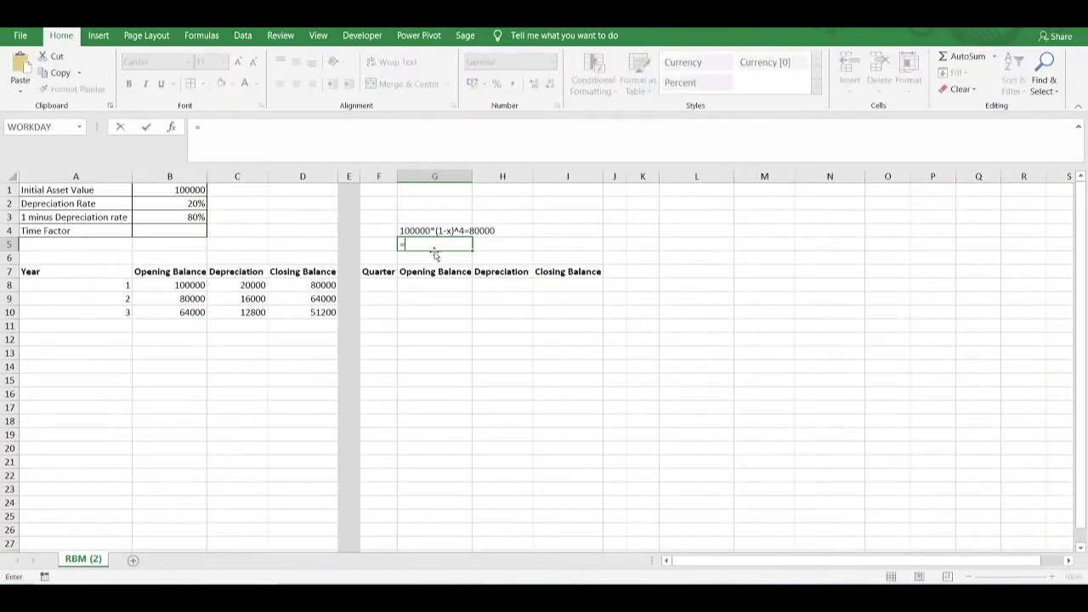
pyautogui.write('1-(')
pyautogui.write('0.8)^(1/4)')
pyautogui.press('Return')
# Format the quarterly rate in G5 as a percentage with two decimal places.
pyautogui.click(449, 244)
pyautogui.click(497, 84)
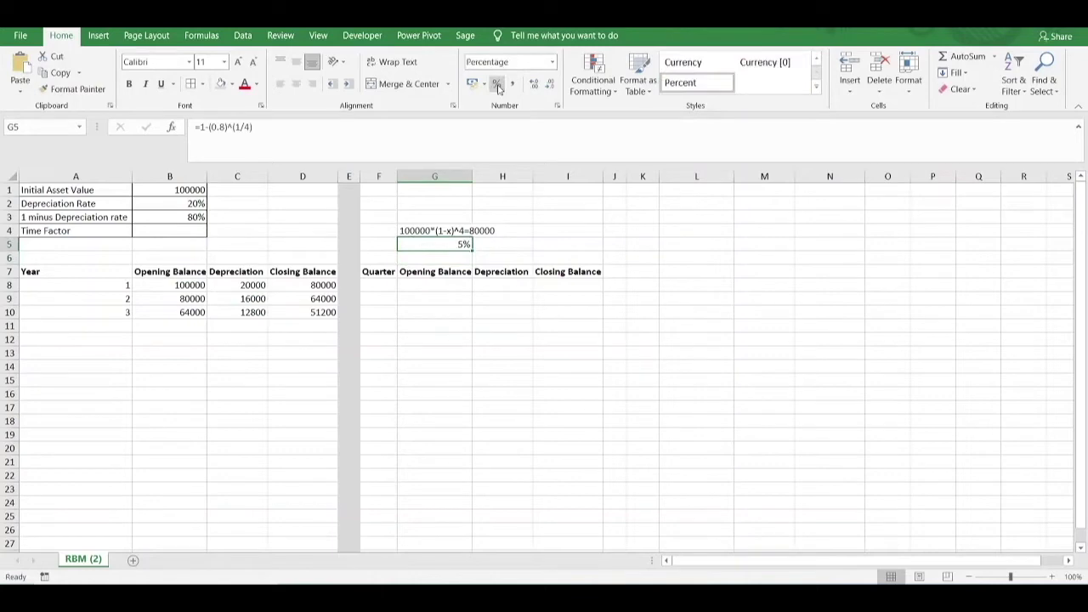
pyautogui.click(534, 84)
pyautogui.click(534, 84)
# Replace the fixed 0.8 in the G5 formula with a reference to B3, giving =1-(B3)^(1/4).
pyautogui.click(225, 128)
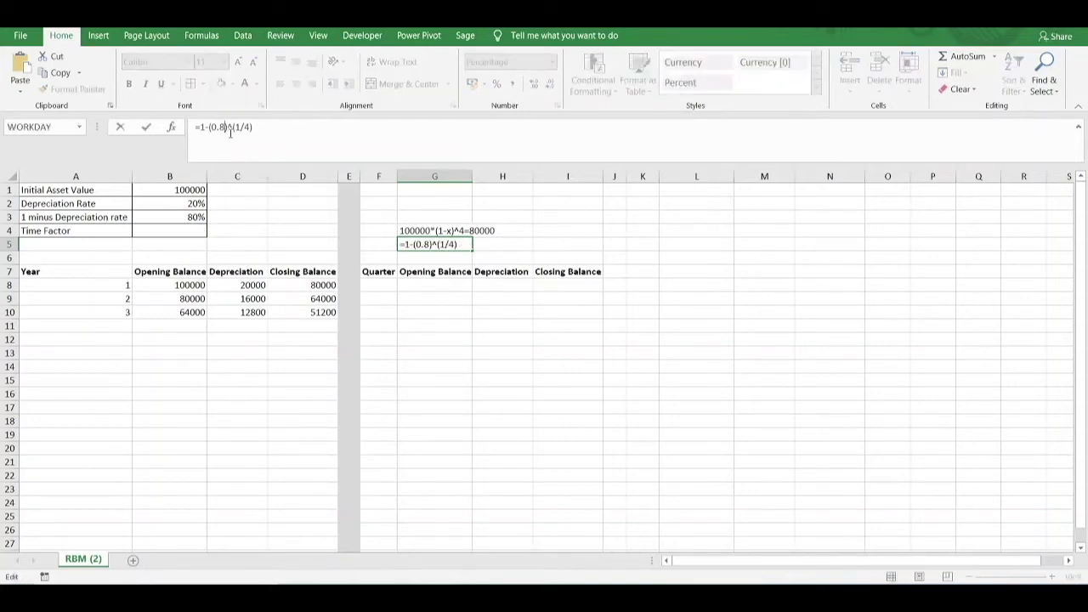
pyautogui.press('BackSpace')
pyautogui.press('BackSpace')
pyautogui.press('BackSpace')
pyautogui.click(177, 217)
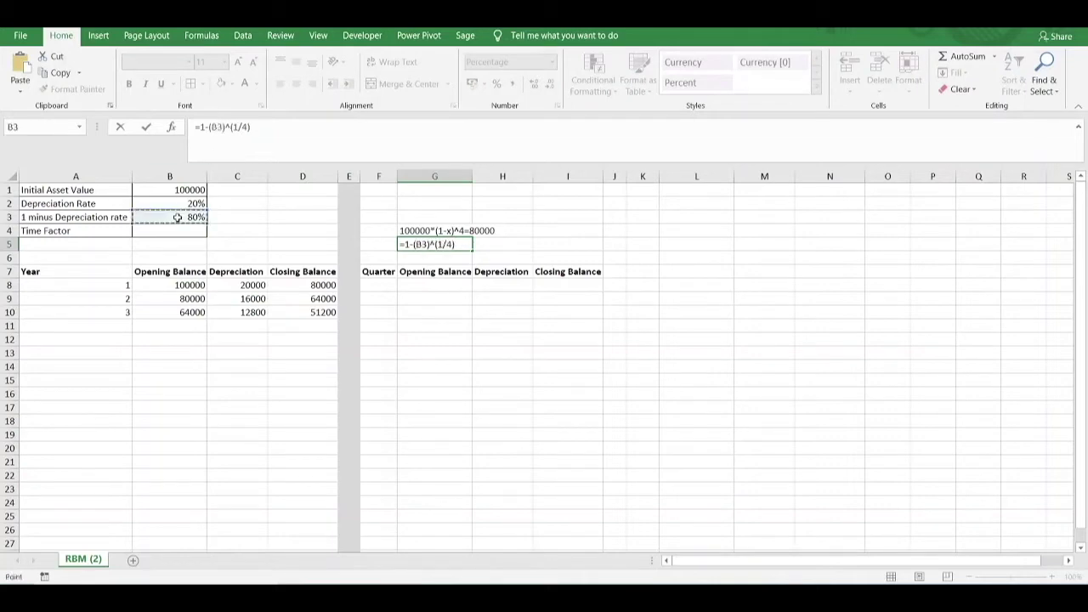
pyautogui.click(249, 126)
pyautogui.hotkey('ctrl', 'Return')
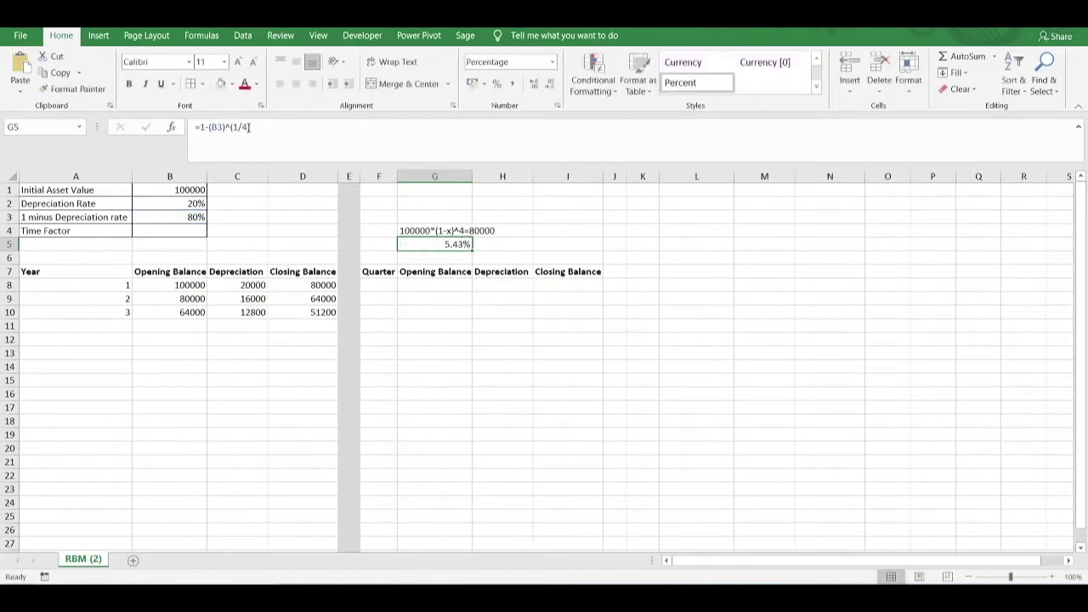
# Set the Time Factor in B4 to 4 and reference it in the quarterly rate formula in G5, giving =1-(B3)^(1/B4).
pyautogui.click(162, 235)
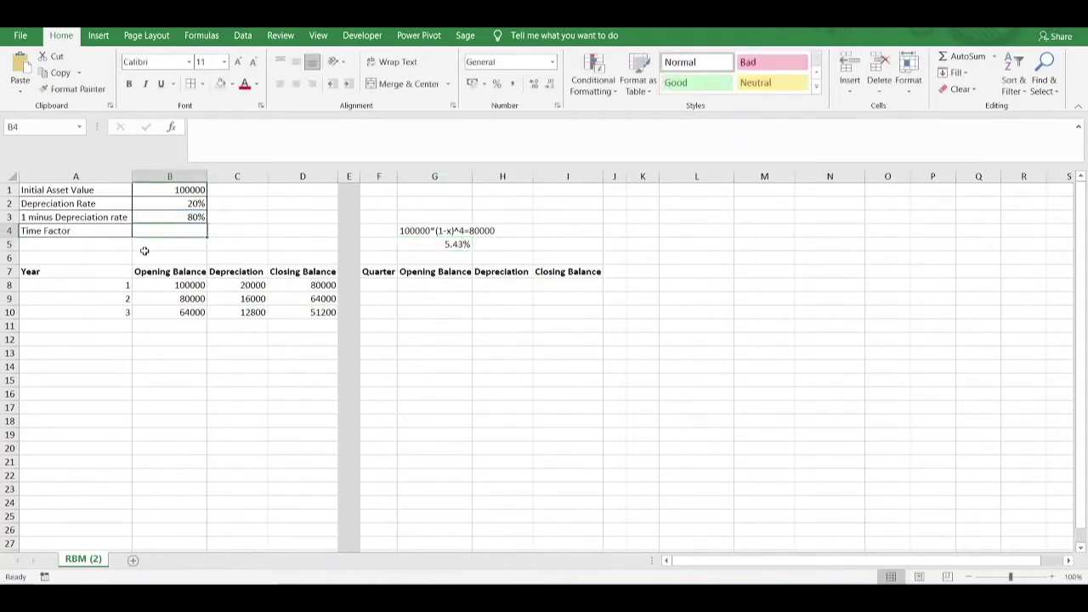
pyautogui.write('4')
pyautogui.click(447, 247)
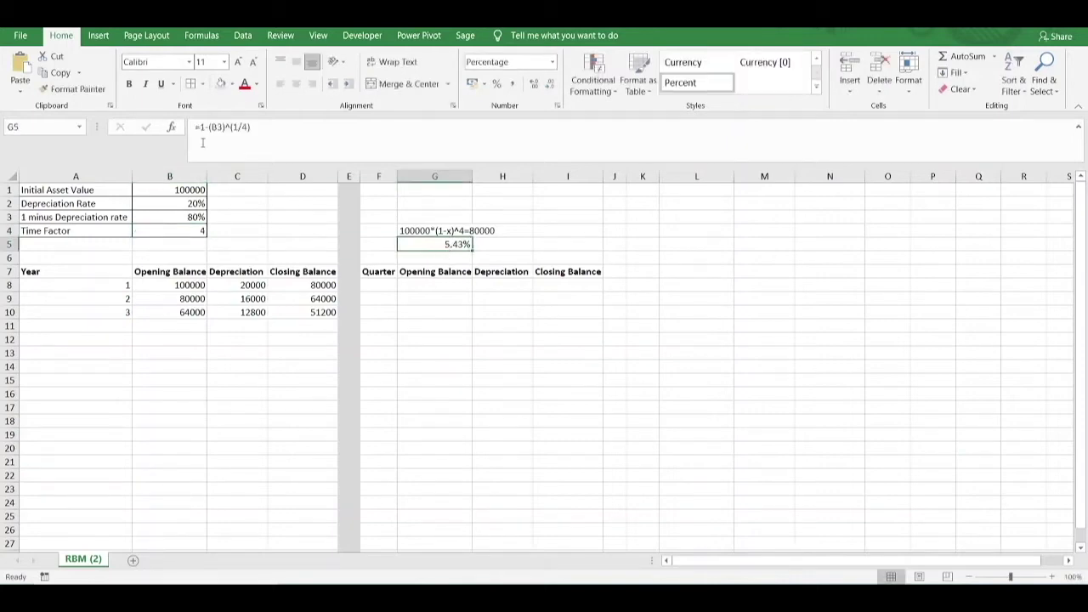
pyautogui.click(250, 125)
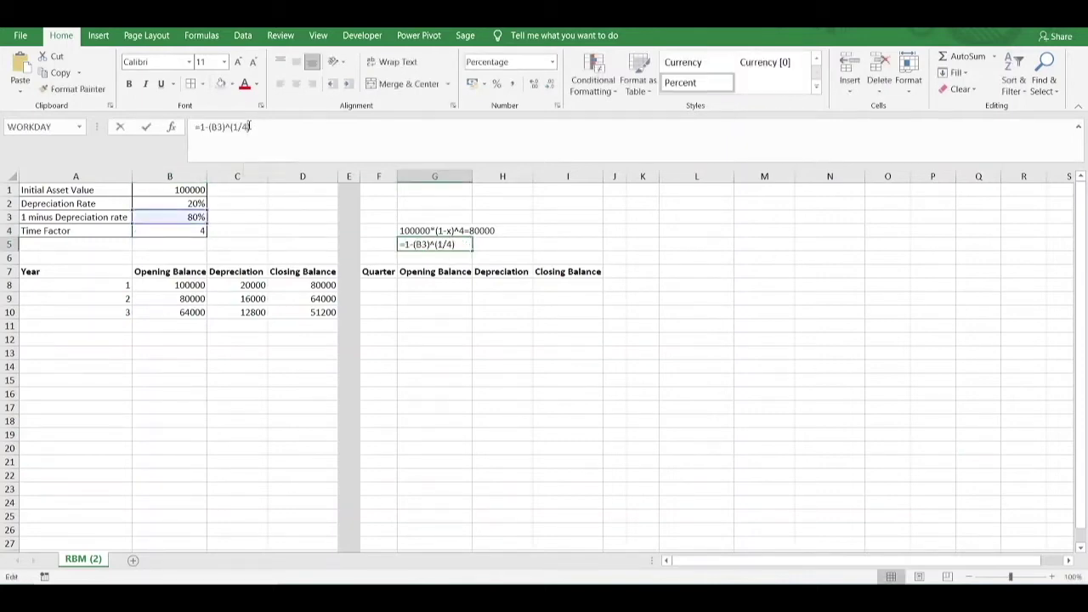
pyautogui.press('BackSpace')
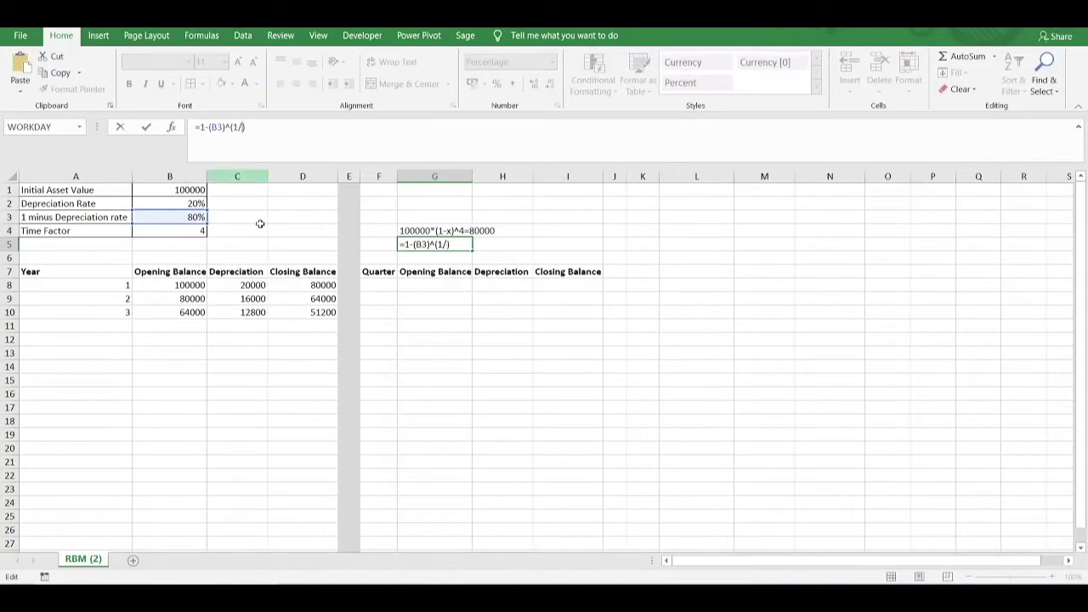
pyautogui.click(185, 235)
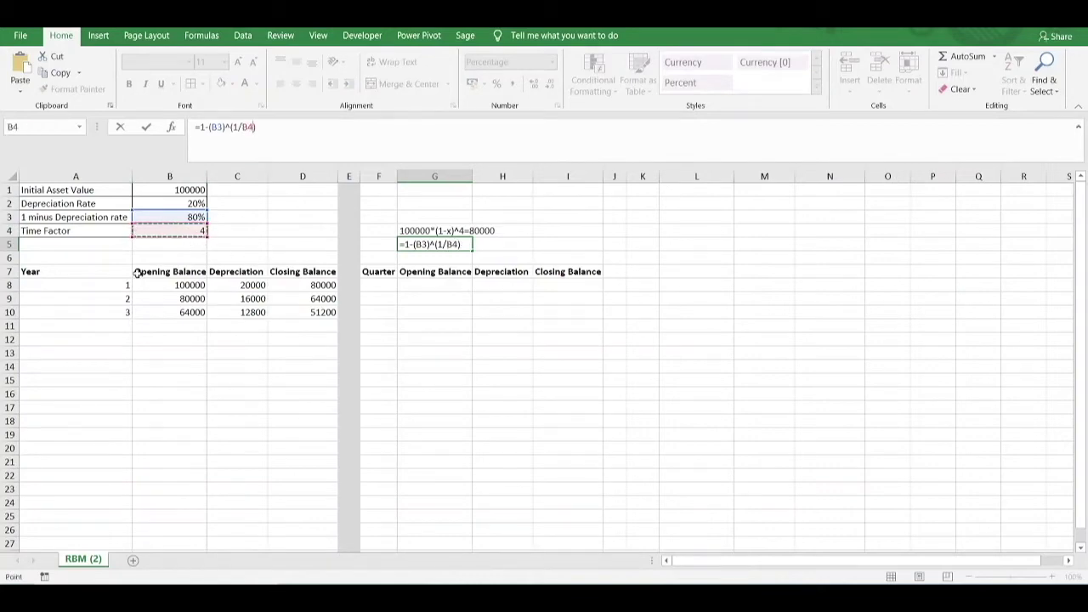
pyautogui.press('Return')
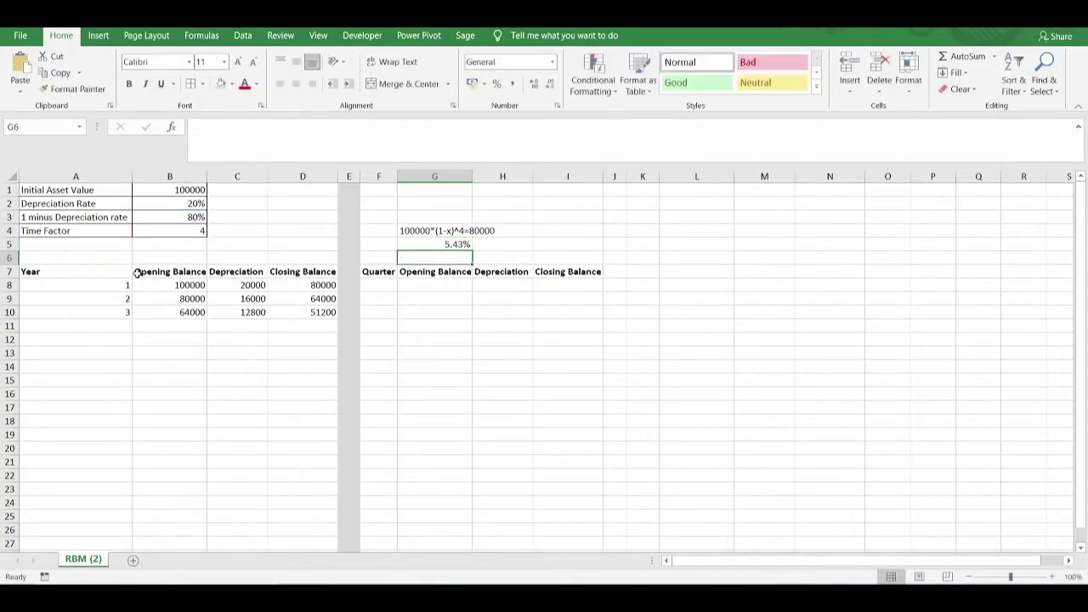
pyautogui.click(436, 245)
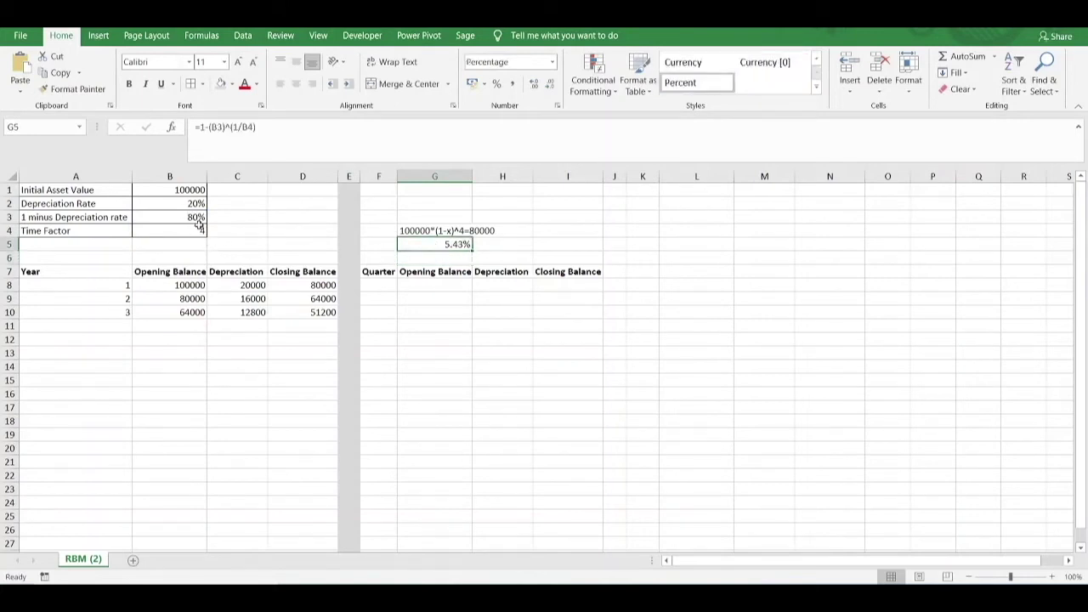
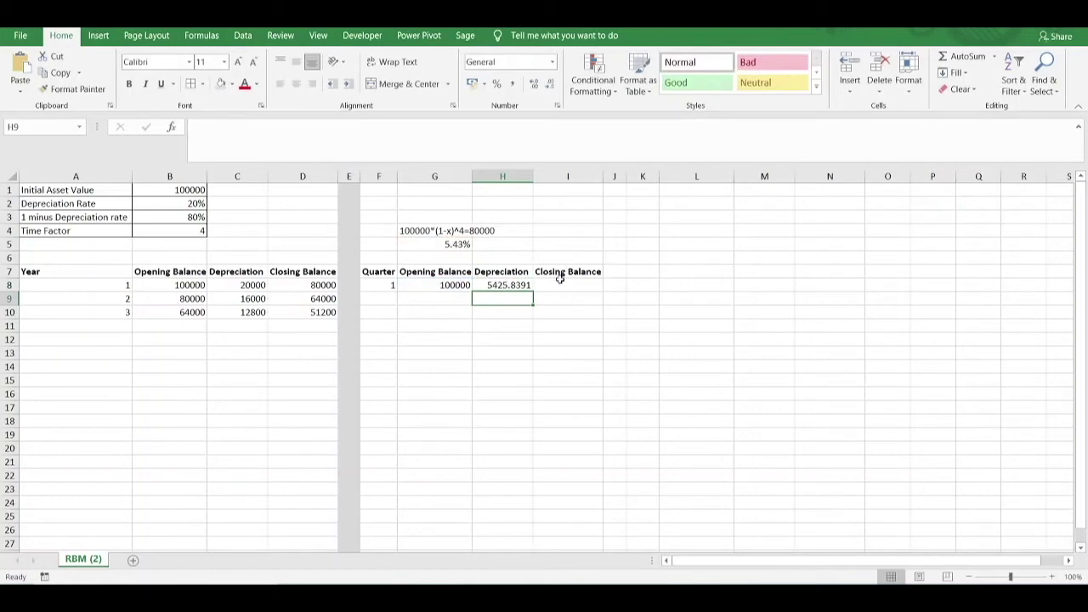
# Calculate the first quarter's closing balance in I8 as opening balance minus depreciation, =G8-H8.
pyautogui.click(563, 283)
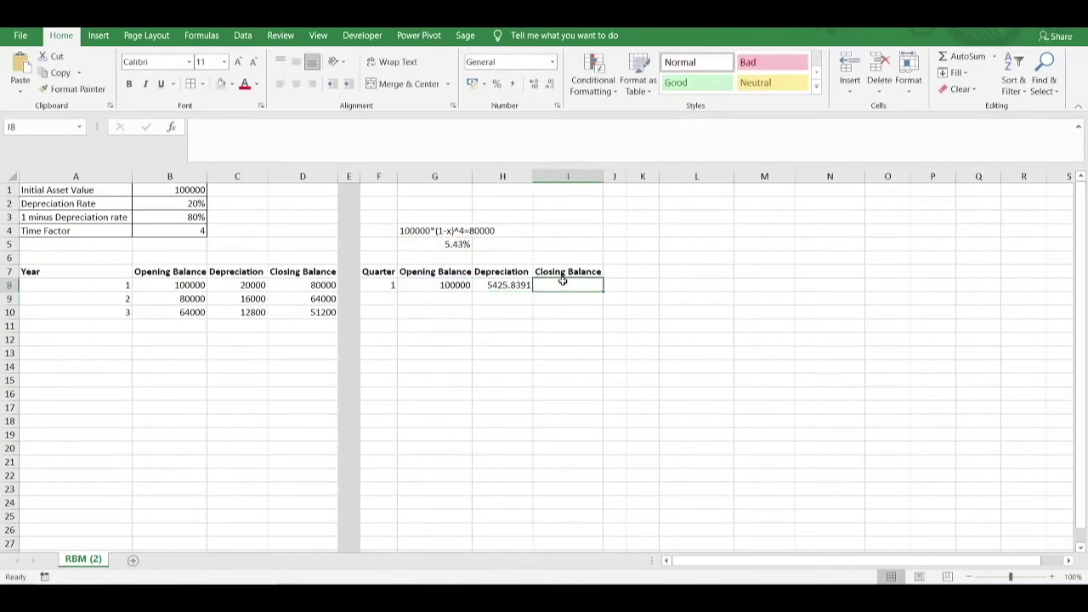
pyautogui.write('=')
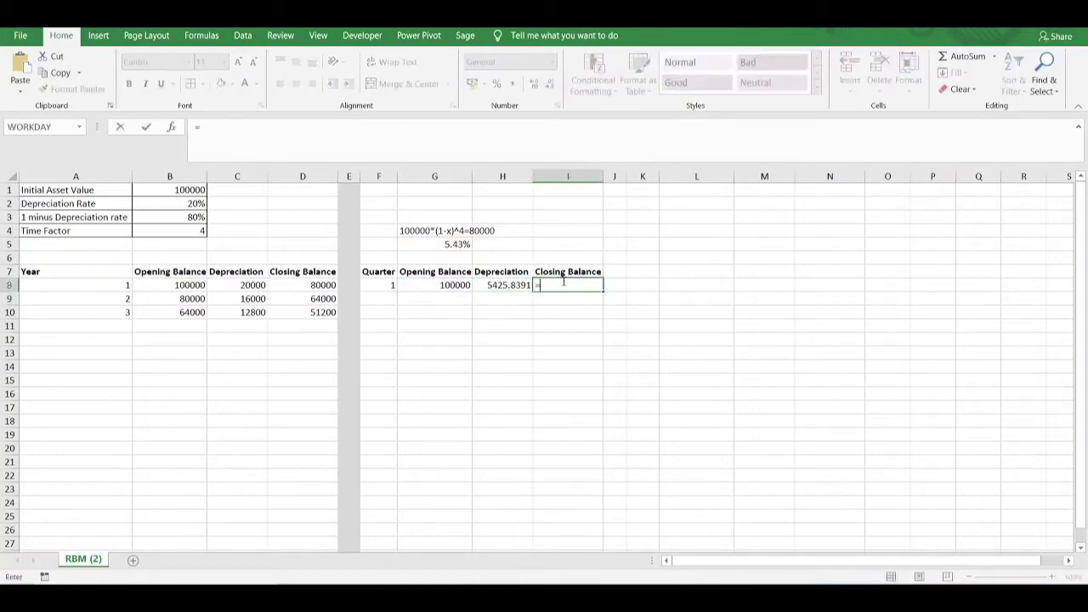
pyautogui.click(454, 285)
pyautogui.write('-')
pyautogui.click(511, 287)
pyautogui.press('Return')
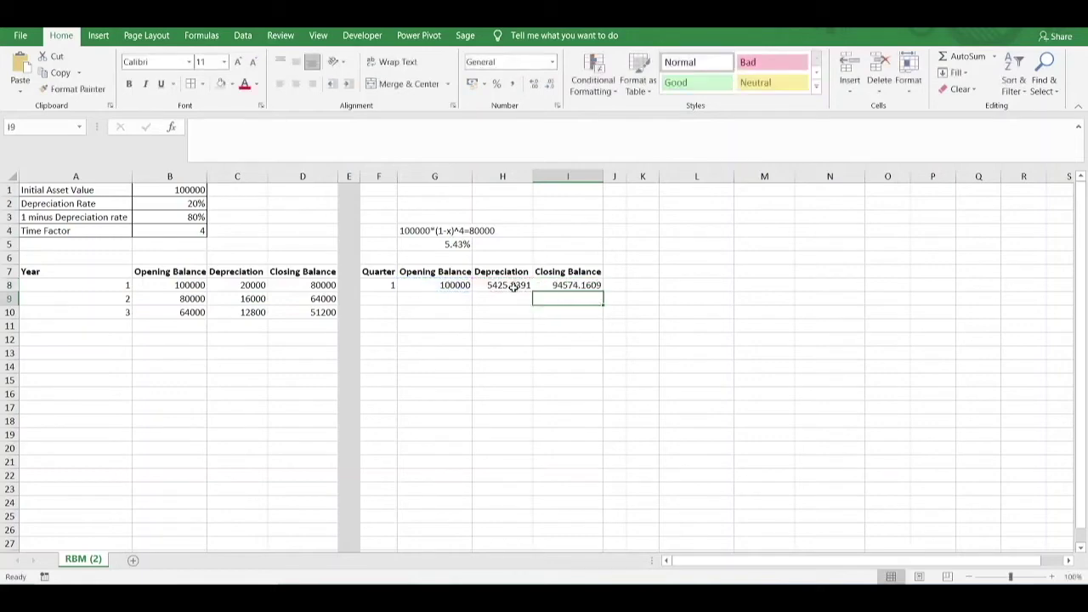
# Start the second quarter row with 2 in F9 and link its opening balance in G9 to the previous closing balance, =I8.
pyautogui.click(389, 299)
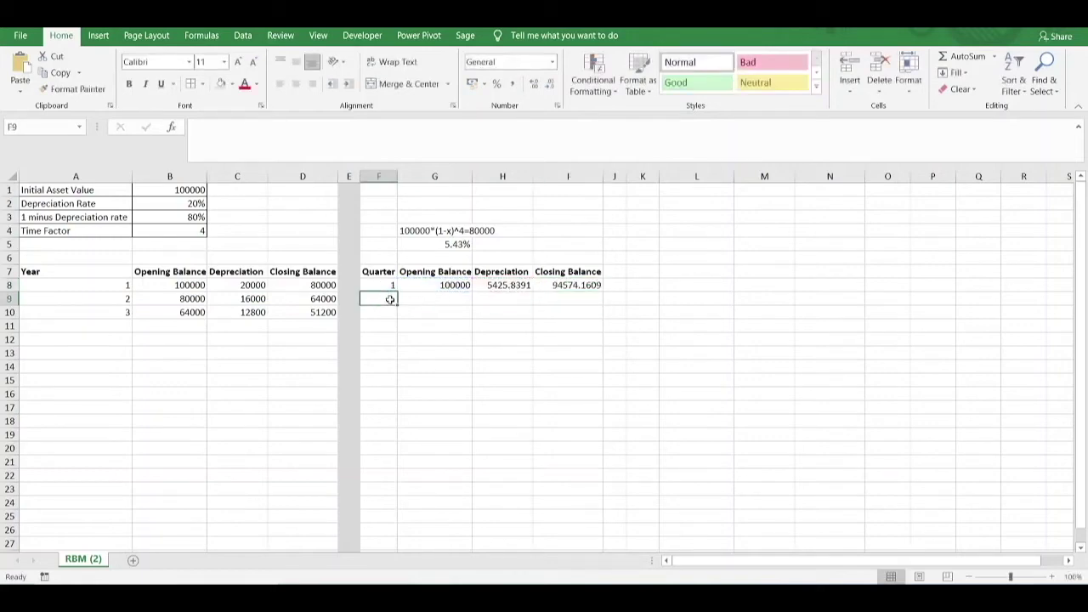
pyautogui.write('2')
pyautogui.click(453, 298)
pyautogui.write('=')
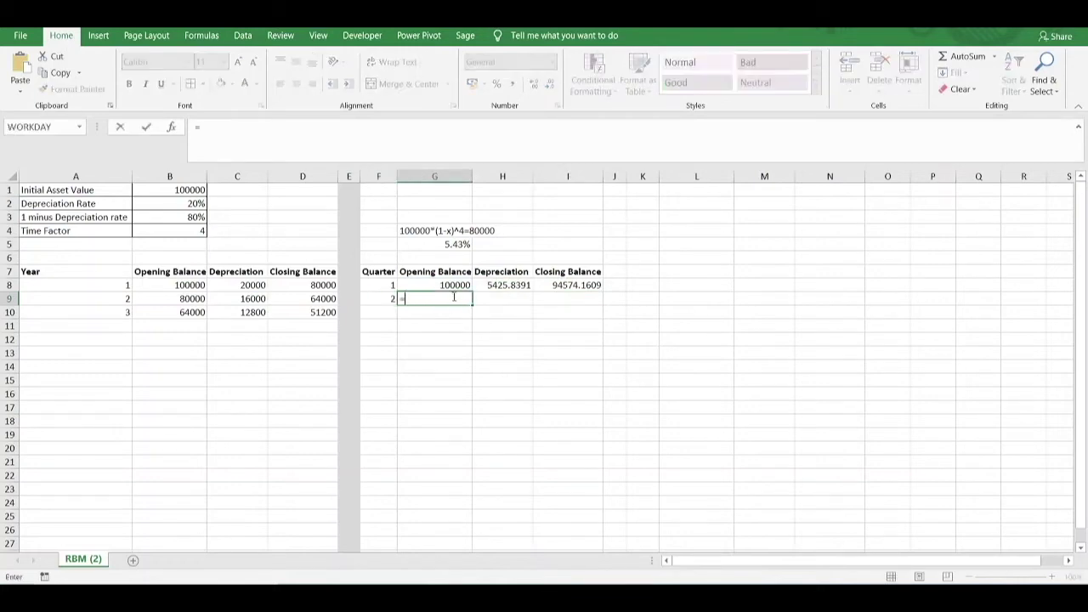
pyautogui.click(557, 287)
pyautogui.press('Return')
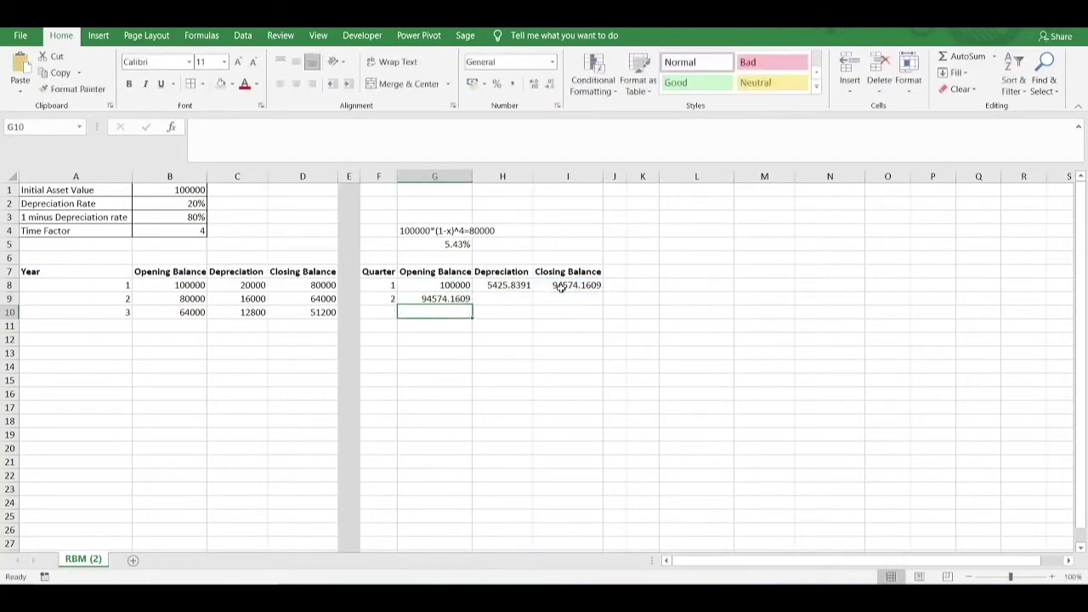
# Extend the quarter numbers down column F through quarter 12 in F19.
pyautogui.click(390, 299)
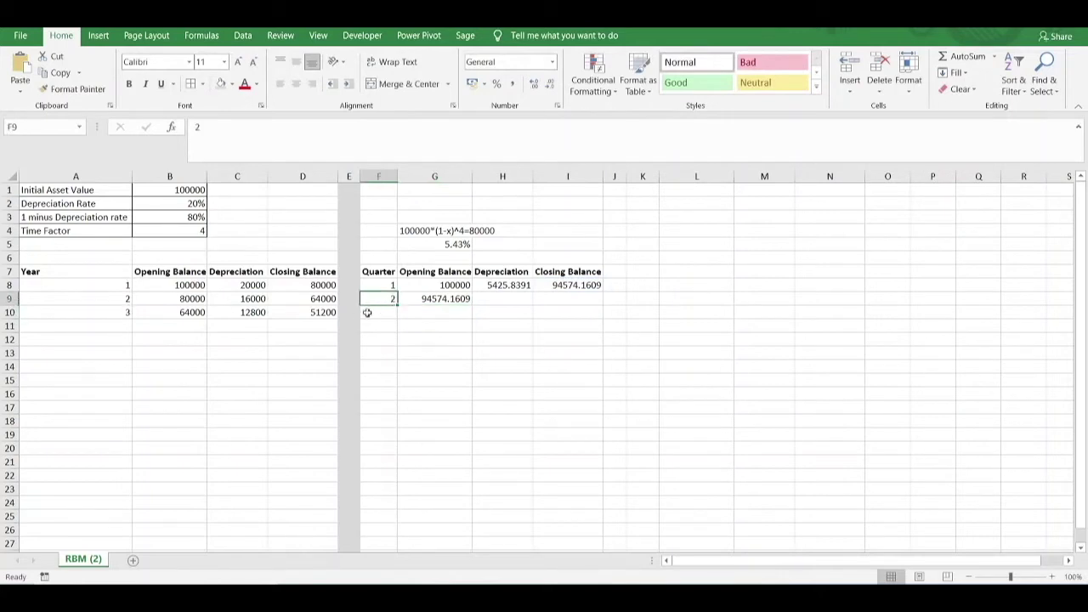
pyautogui.moveTo(397, 309); pyautogui.dragTo(399, 439)
pyautogui.click(452, 298)
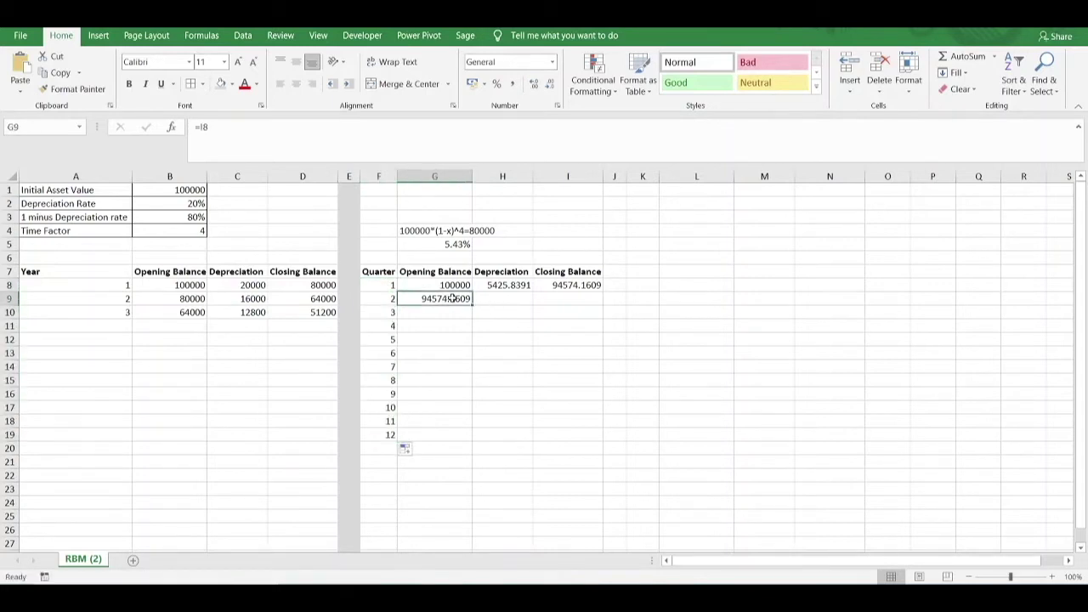
# Format the quarterly amounts in G8:I19 in comma style with no decimal places.
pyautogui.moveTo(451, 286); pyautogui.dragTo(541, 433)
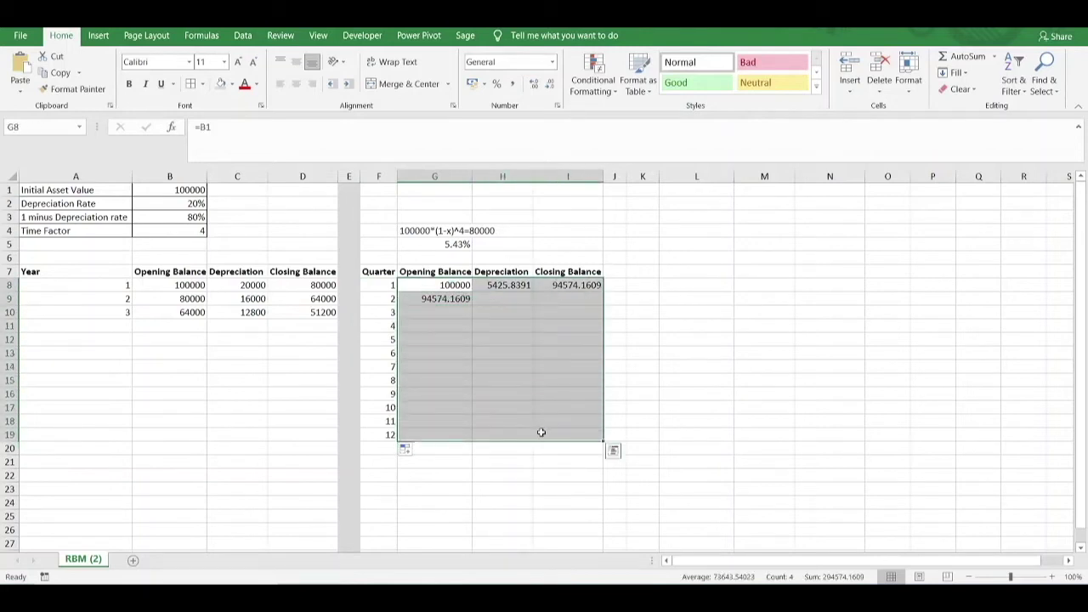
pyautogui.click(513, 83)
pyautogui.click(553, 88)
pyautogui.click(552, 89)
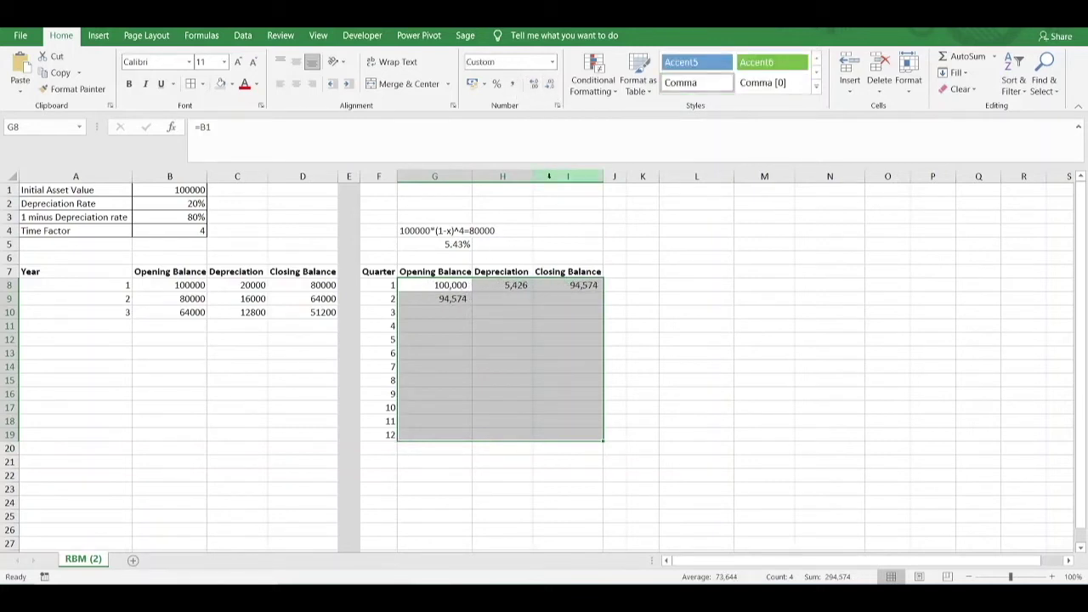
# Fill the opening balance, depreciation and closing balance formulas down to row 19 for all 12 quarters.
pyautogui.click(454, 299)
pyautogui.moveTo(473, 303); pyautogui.dragTo(479, 445)
pyautogui.click(502, 285)
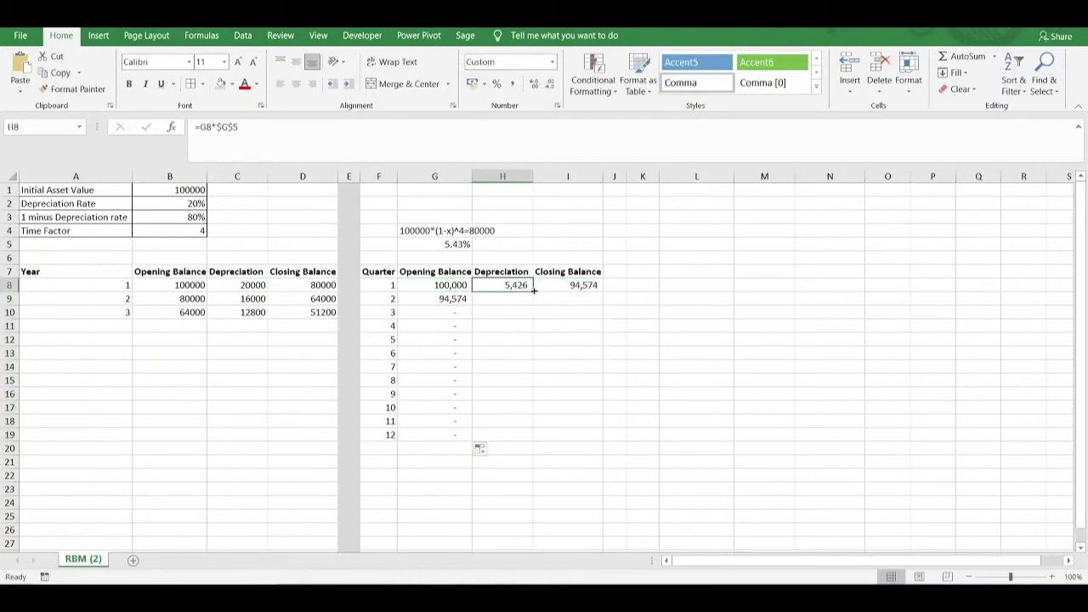
pyautogui.doubleClick(534, 290)
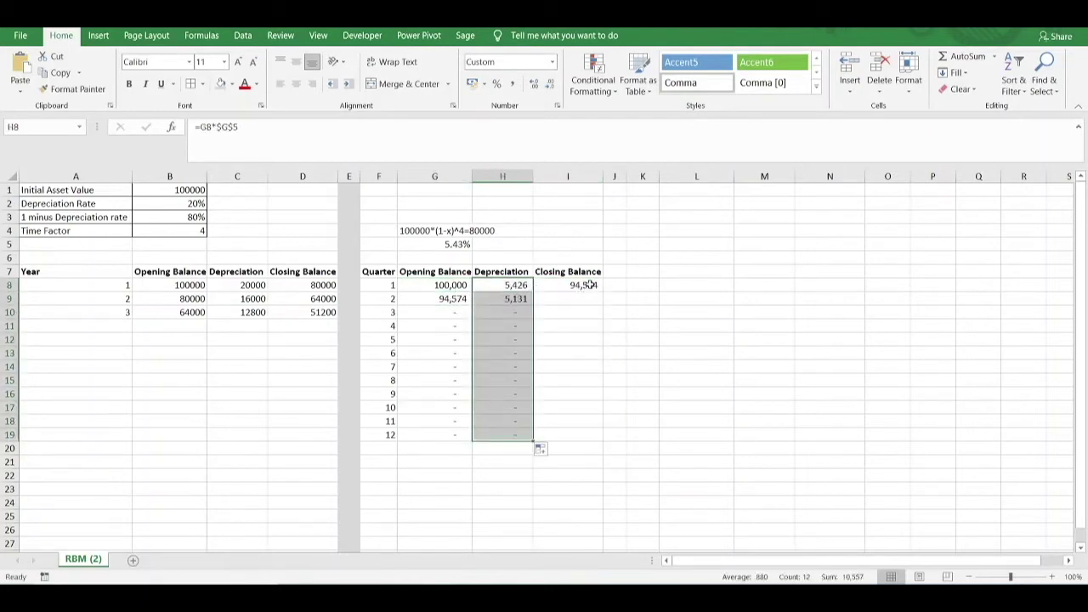
pyautogui.click(589, 286)
pyautogui.doubleClick(601, 292)
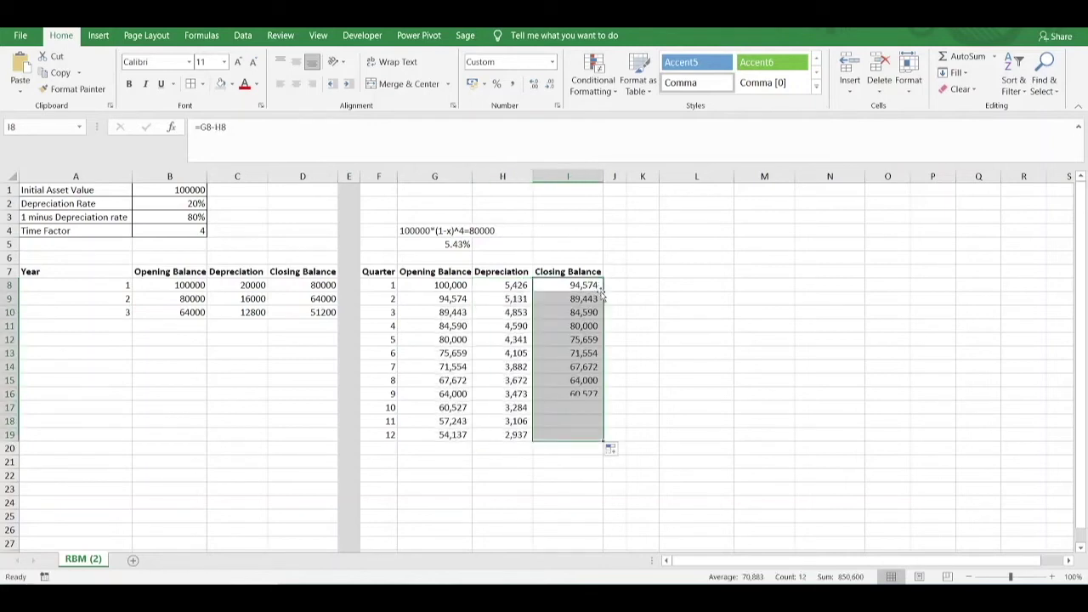
pyautogui.click(661, 311)
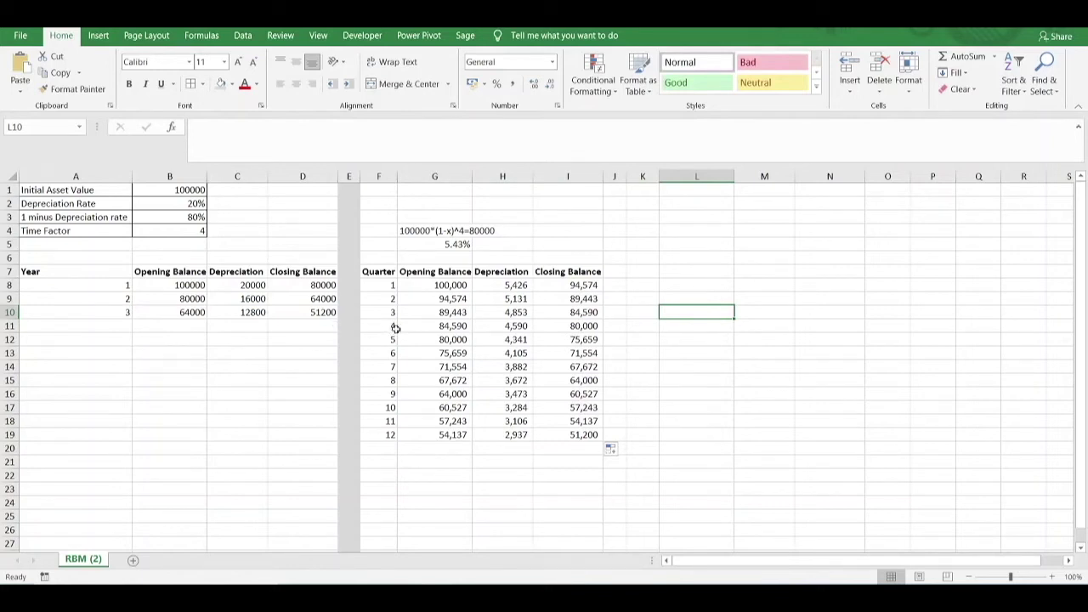
# Compare the closing balances at quarters 4, 8 and 12 and each four-quarter depreciation sum with the yearly schedule.
pyautogui.click(591, 325)
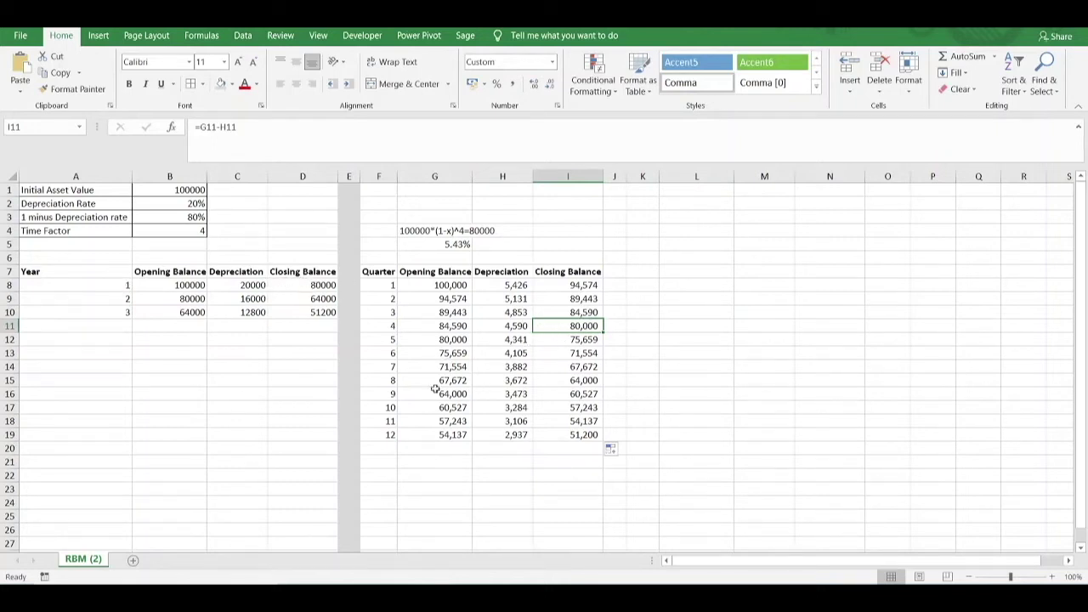
pyautogui.click(591, 383)
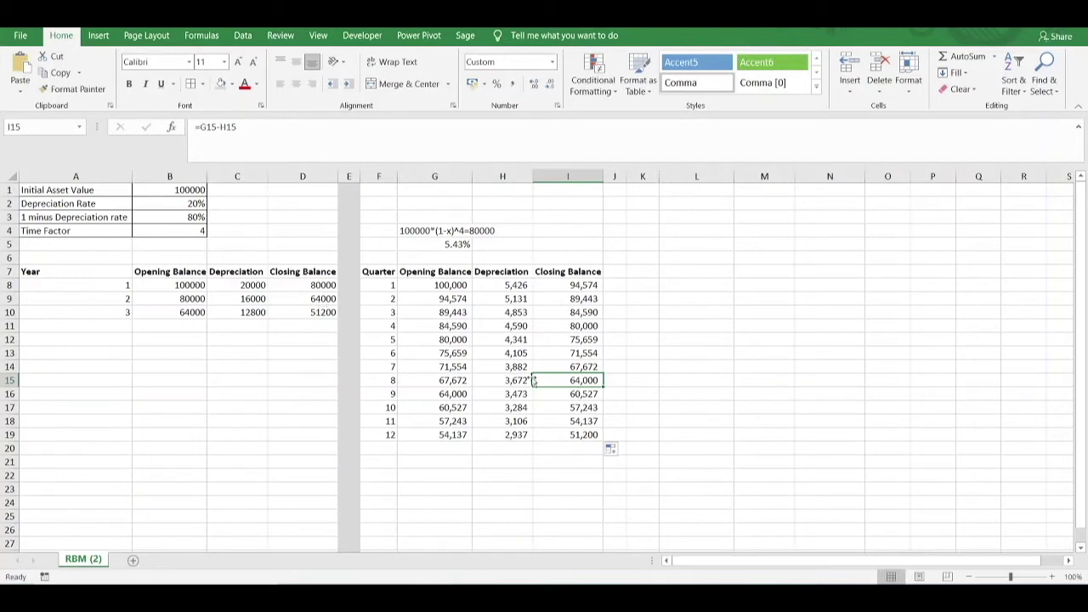
pyautogui.click(590, 434)
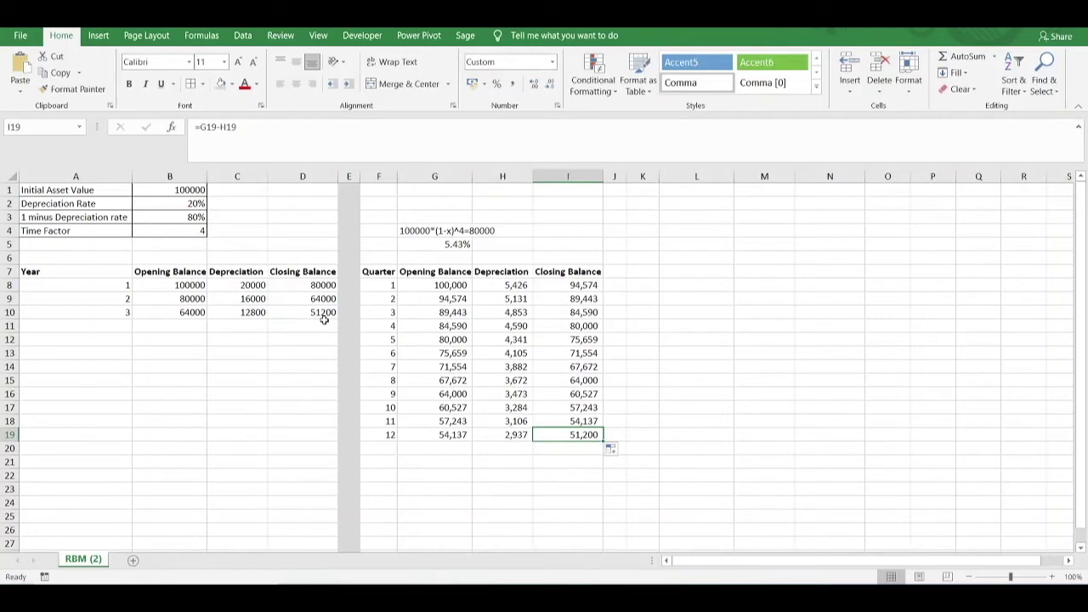
pyautogui.moveTo(511, 286); pyautogui.dragTo(515, 327)
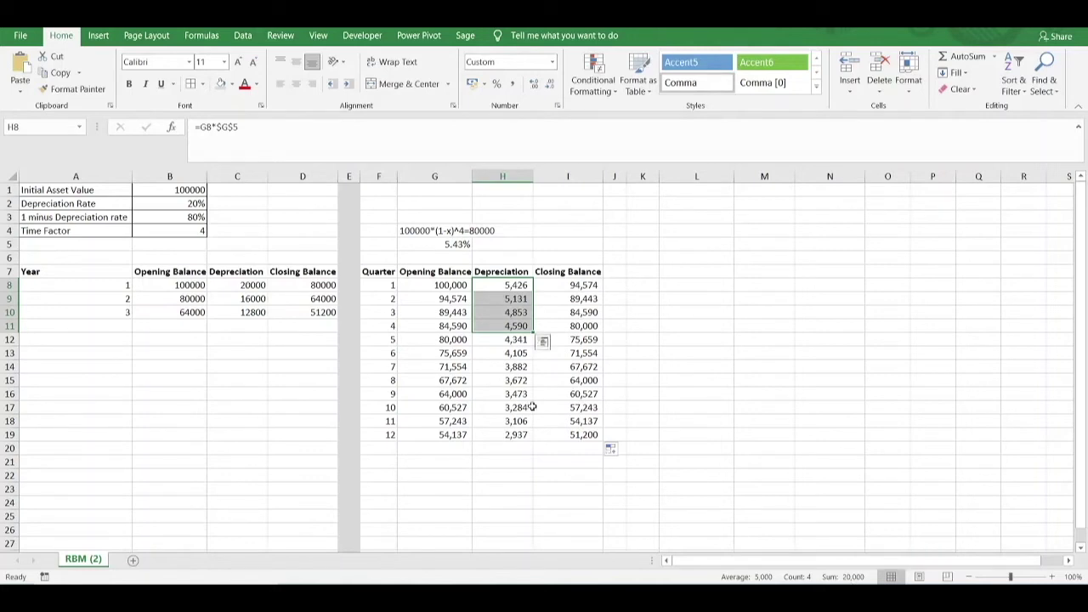
pyautogui.click(517, 396)
pyautogui.moveTo(516, 339); pyautogui.dragTo(515, 383)
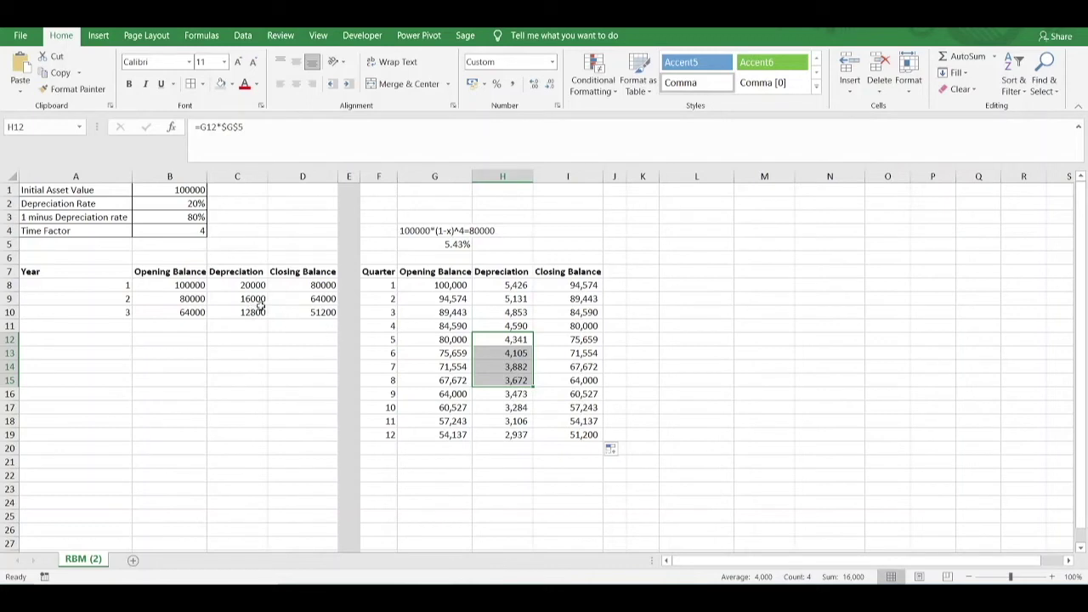
pyautogui.click(485, 408)
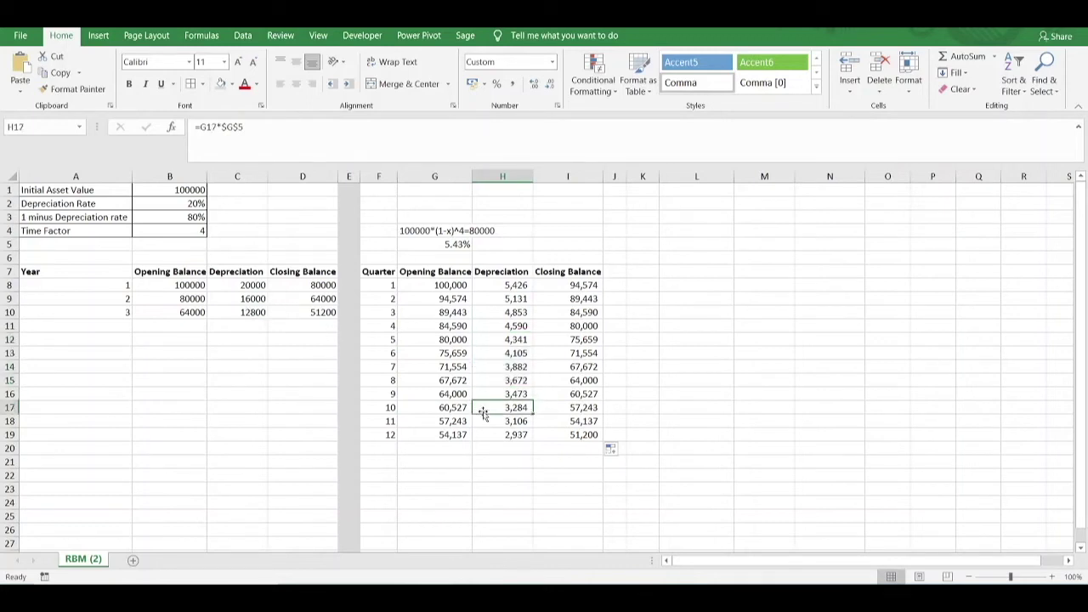
pyautogui.click(508, 395)
pyautogui.moveTo(509, 398); pyautogui.dragTo(511, 435)
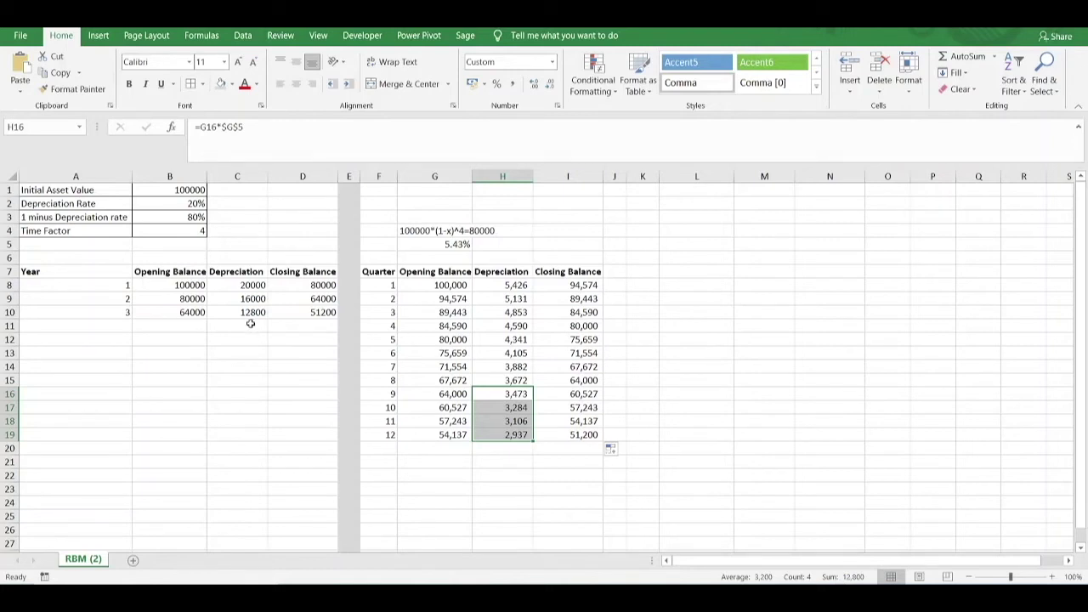
pyautogui.click(536, 356)
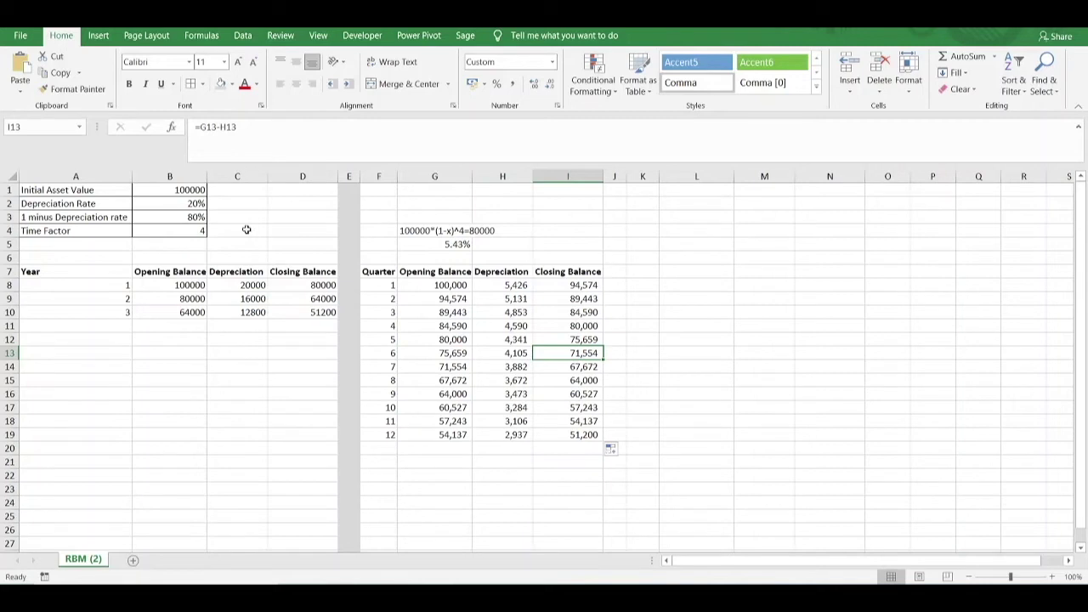
# Set the Time Factor in B4 to 12 to convert the schedule to monthly depreciation.
pyautogui.click(196, 231)
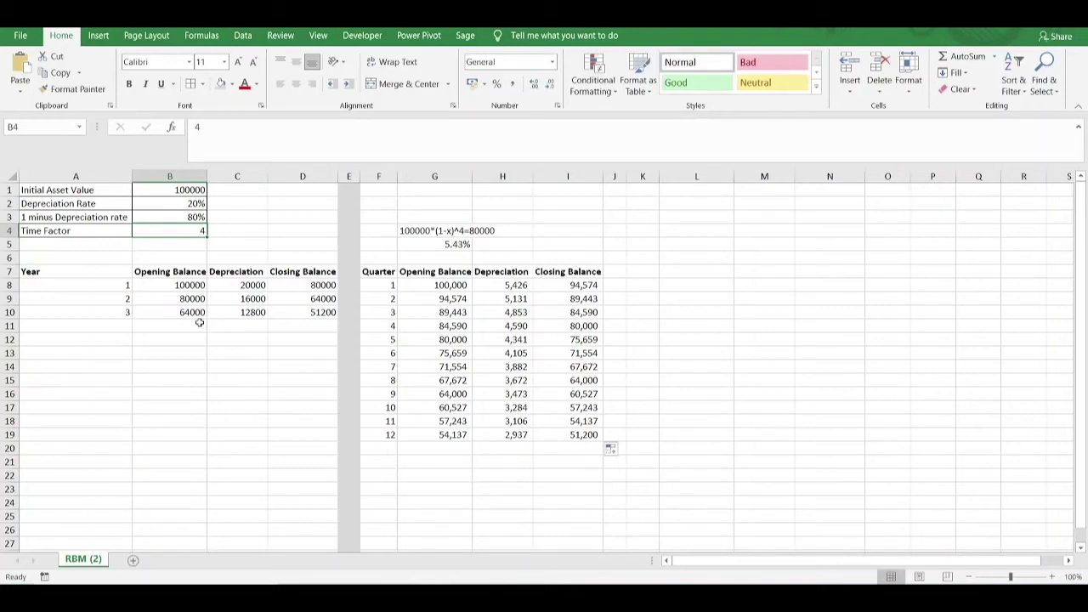
pyautogui.write('12')
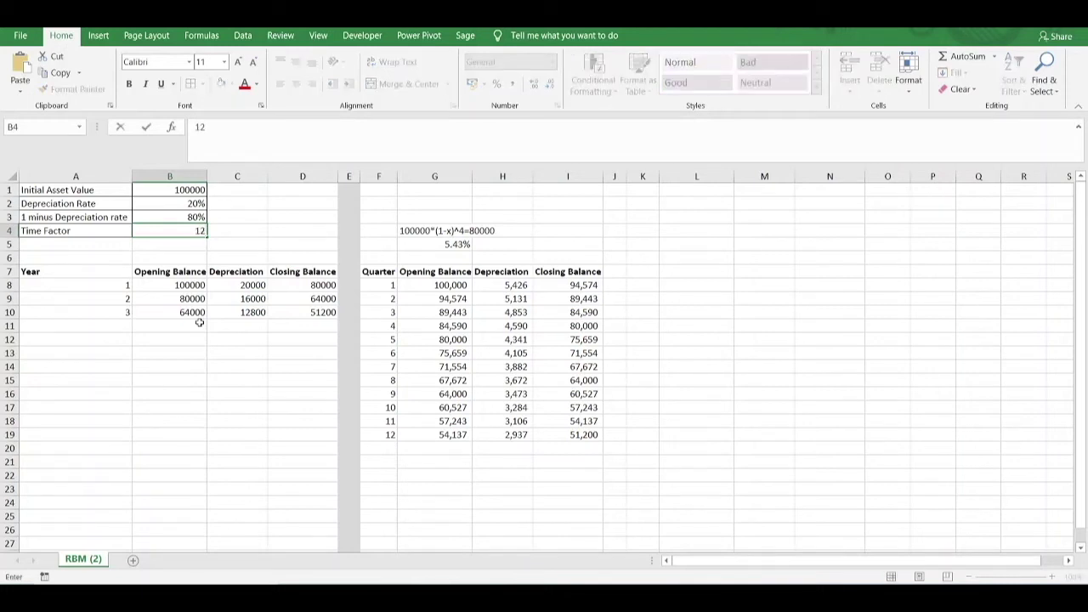
pyautogui.press('Return')
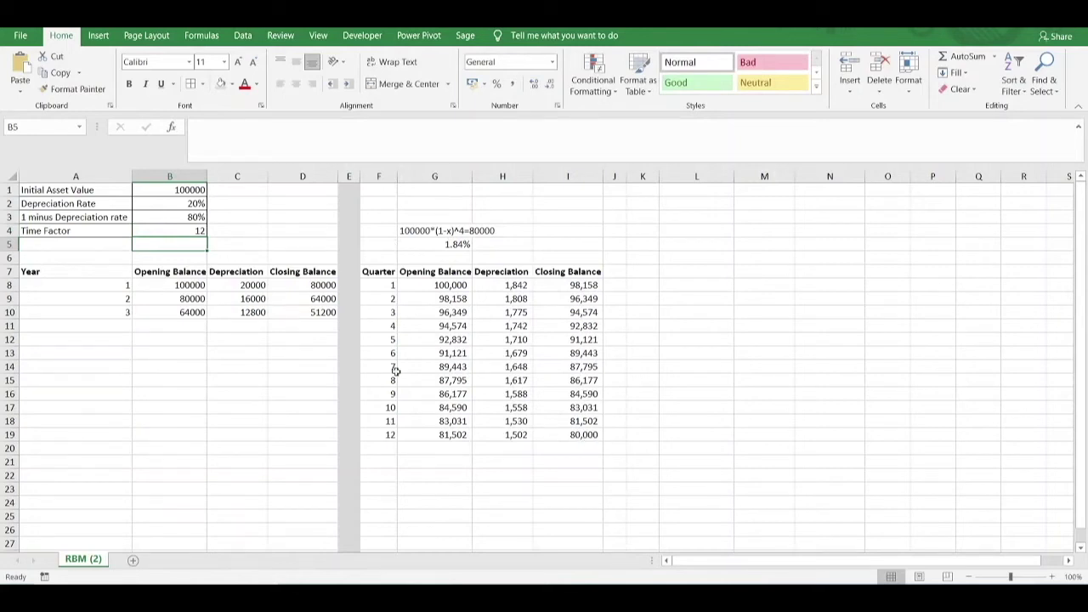
# Replace the Quarter heading in F7 with Month.
pyautogui.click(378, 269)
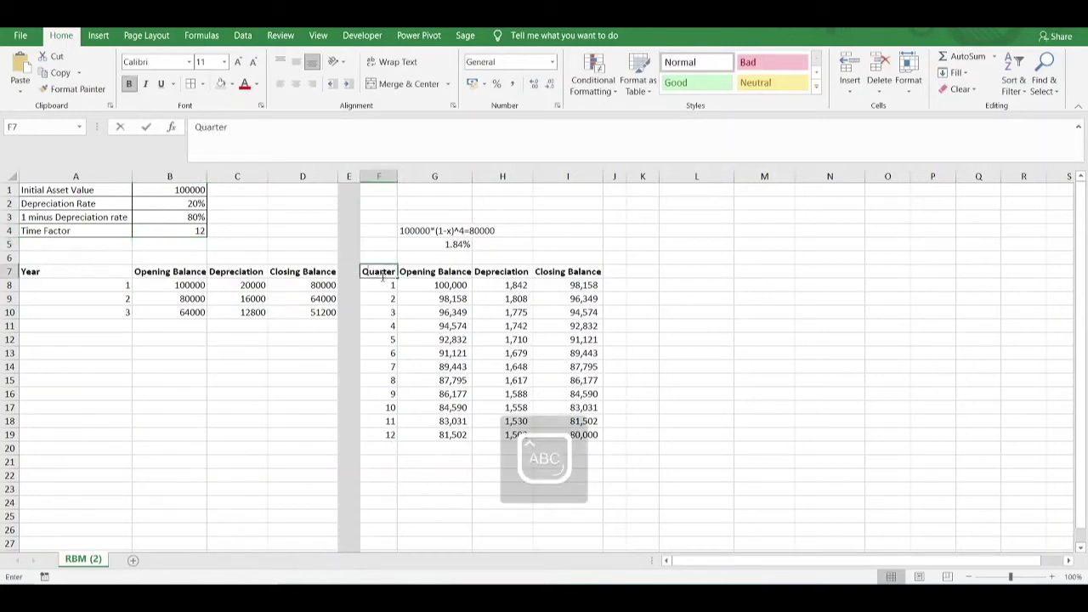
pyautogui.write('Period')
pyautogui.press('BackSpace')
pyautogui.press('BackSpace')
pyautogui.press('BackSpace')
pyautogui.press('BackSpace')
pyautogui.press('BackSpace')
pyautogui.press('BackSpace')
pyautogui.write('Month')
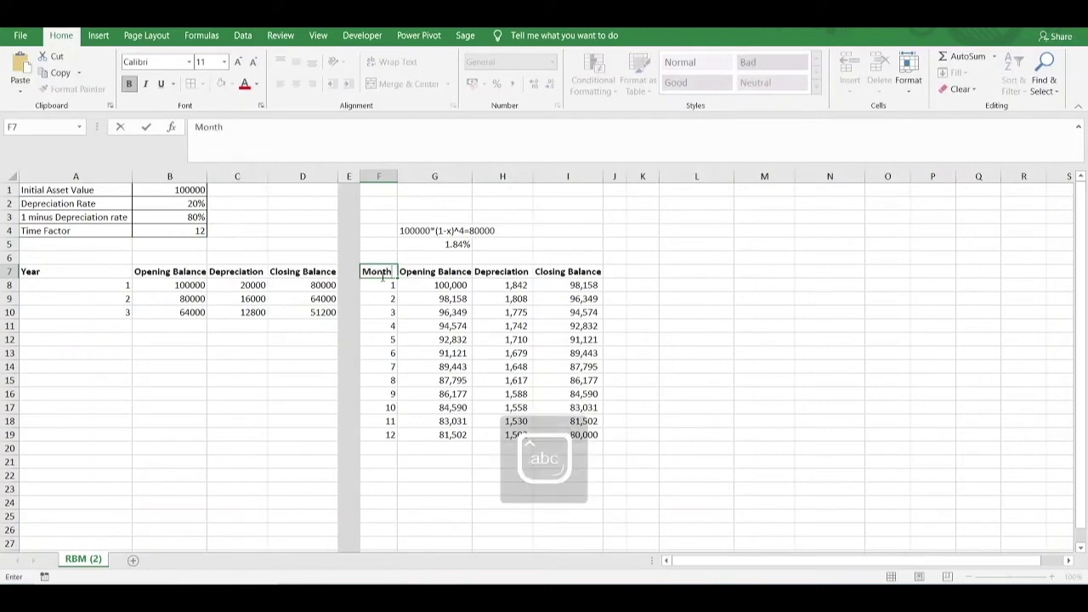
# Commit the Month heading in F7 and check the sum of the first 12 months' depreciation in H8:H19.
pyautogui.press('Return')
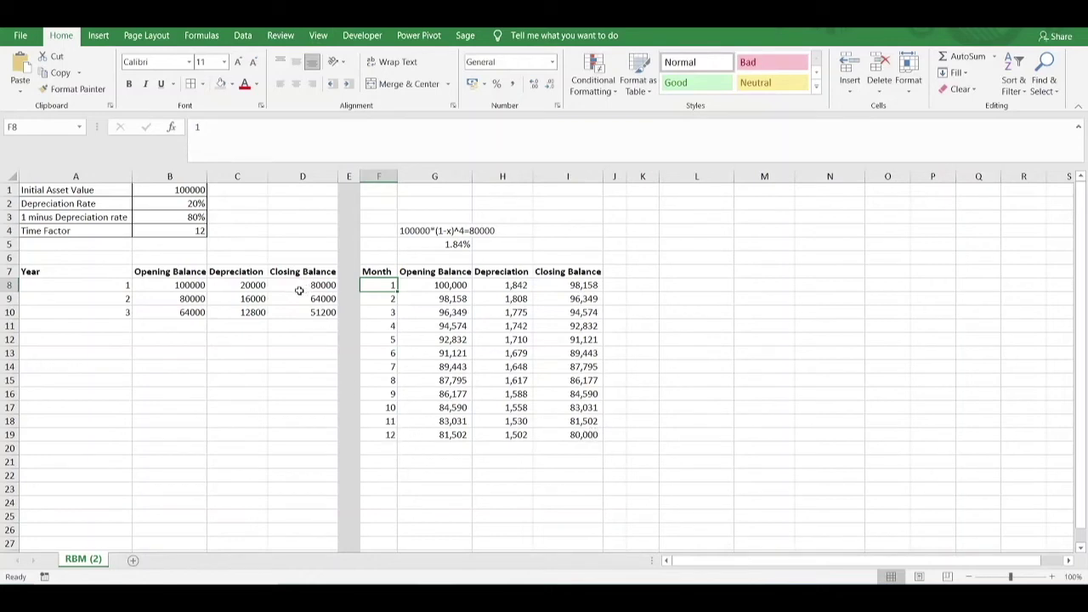
pyautogui.moveTo(508, 284); pyautogui.dragTo(500, 434)
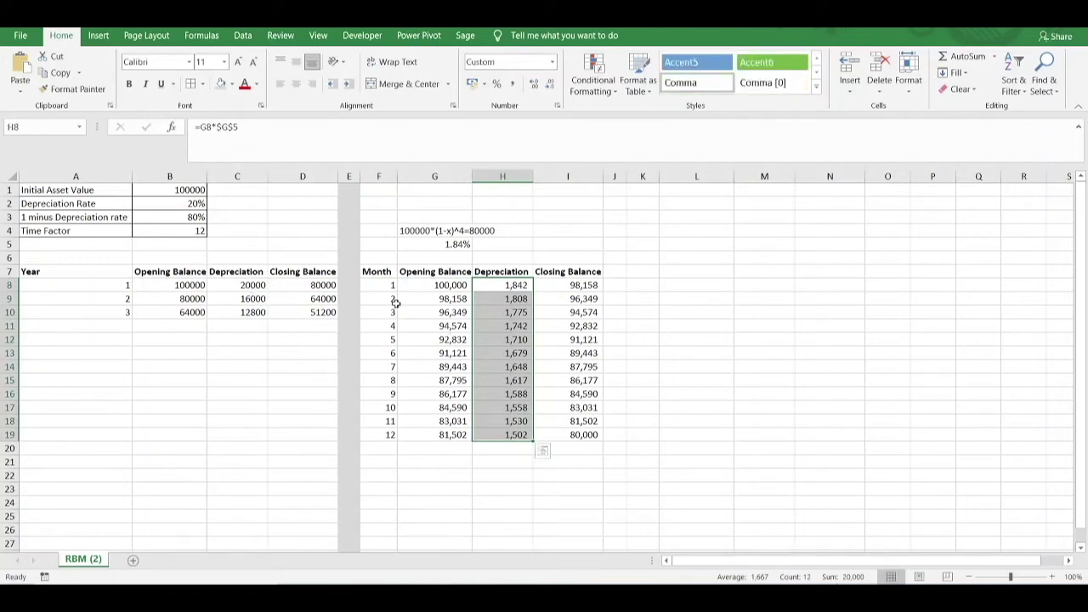
# Extend the month numbers and the balance and depreciation formulas in columns F to I down to month 36 in row 43.
pyautogui.moveTo(393, 286); pyautogui.dragTo(585, 434)
pyautogui.moveTo(394, 423); pyautogui.dragTo(599, 539)
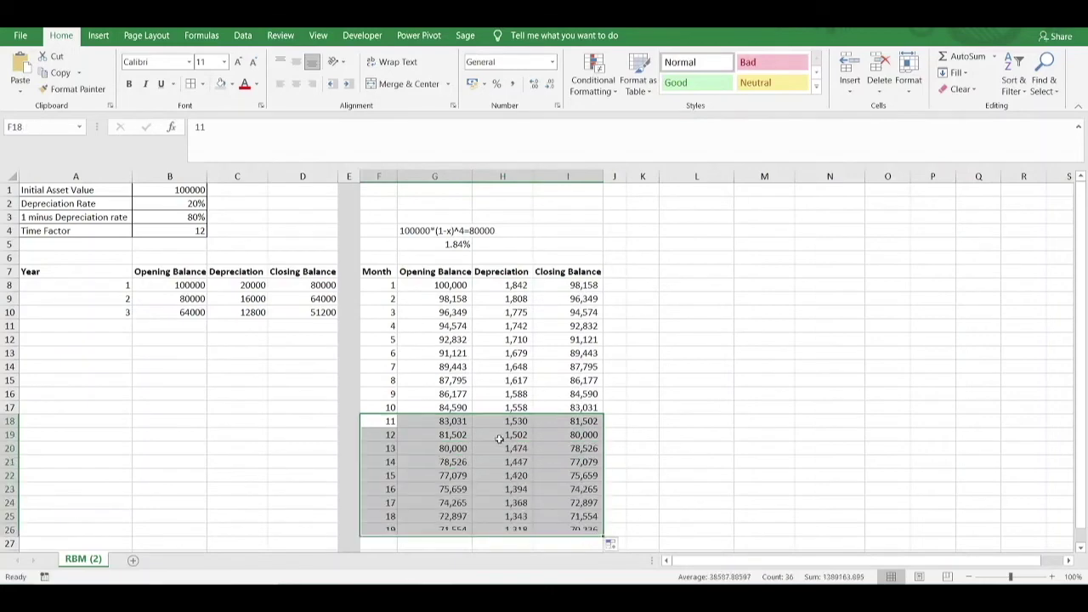
pyautogui.scroll(-2, 499, 438)
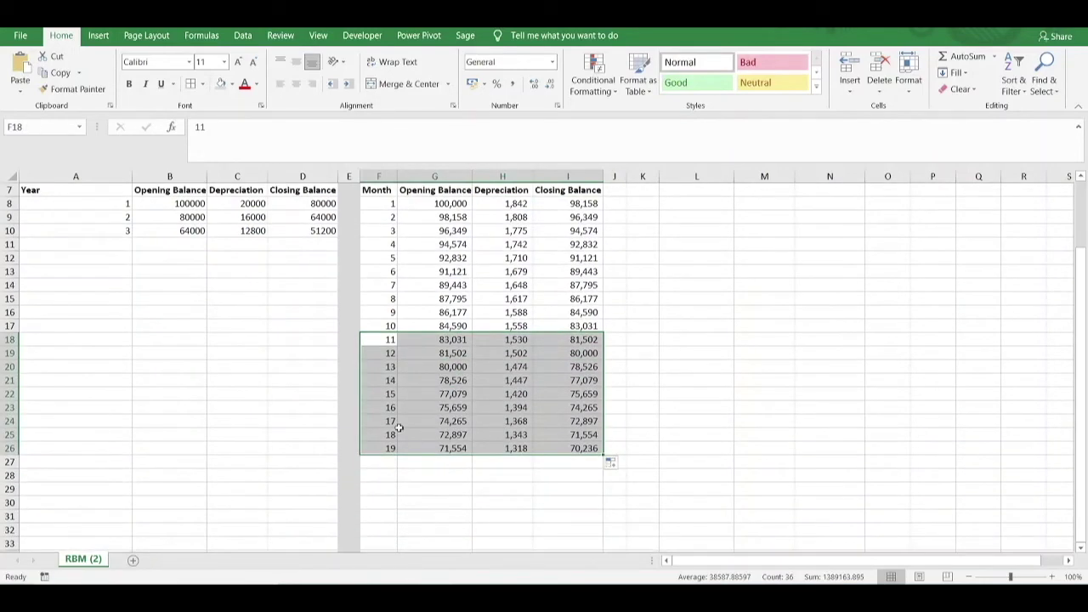
pyautogui.moveTo(391, 436); pyautogui.dragTo(593, 528)
pyautogui.click(687, 415)
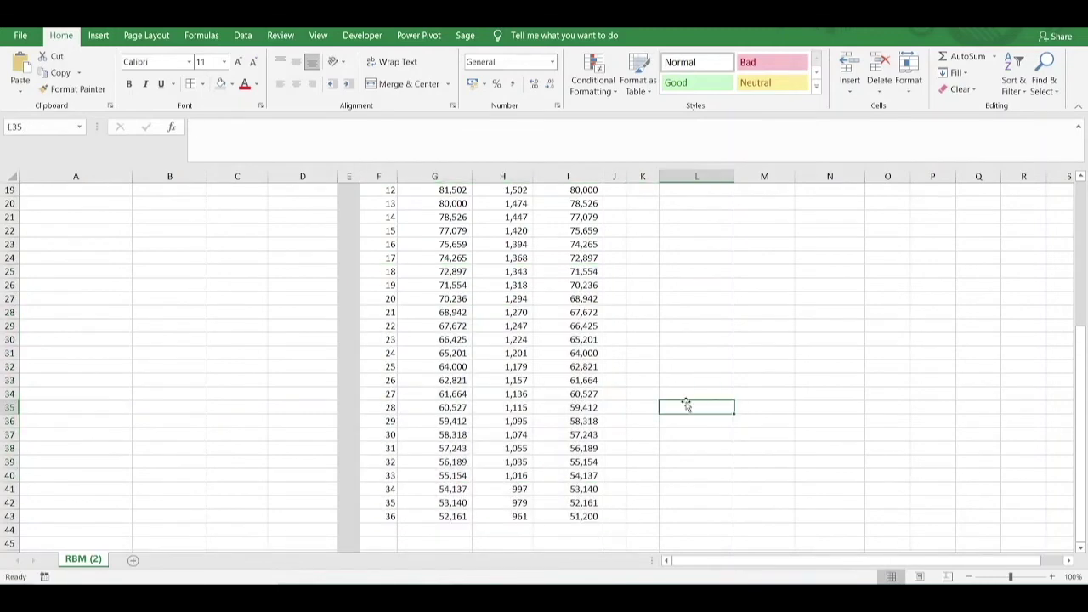
# Sum the depreciation for months 13 to 24 in H20:H31 and compare it with year 2 of the yearly schedule.
pyautogui.scroll(2, 688, 404)
pyautogui.scroll(1, 537, 407)
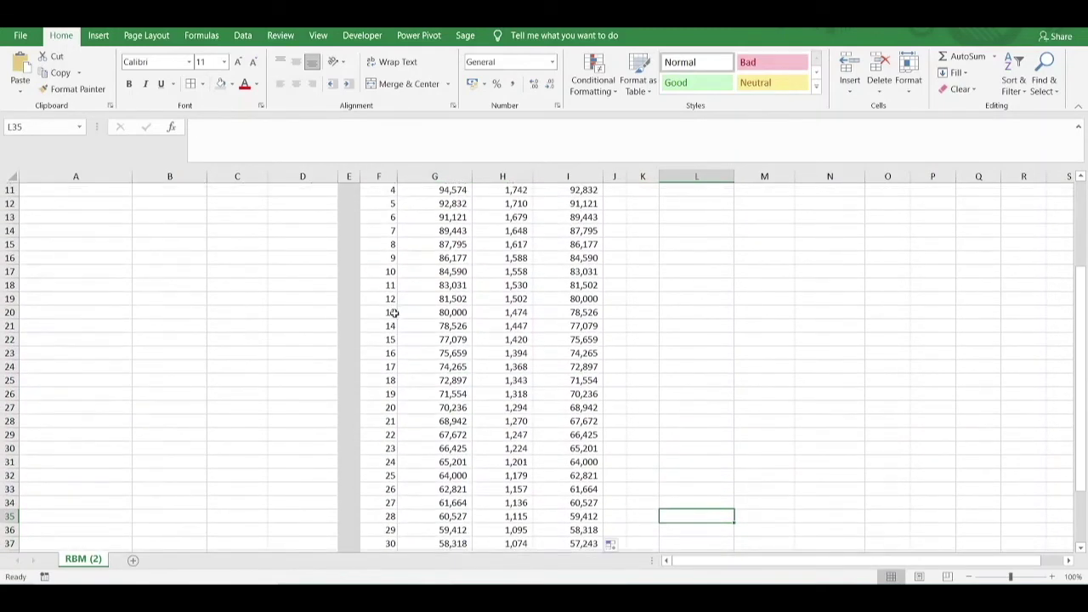
pyautogui.moveTo(394, 313); pyautogui.dragTo(385, 473)
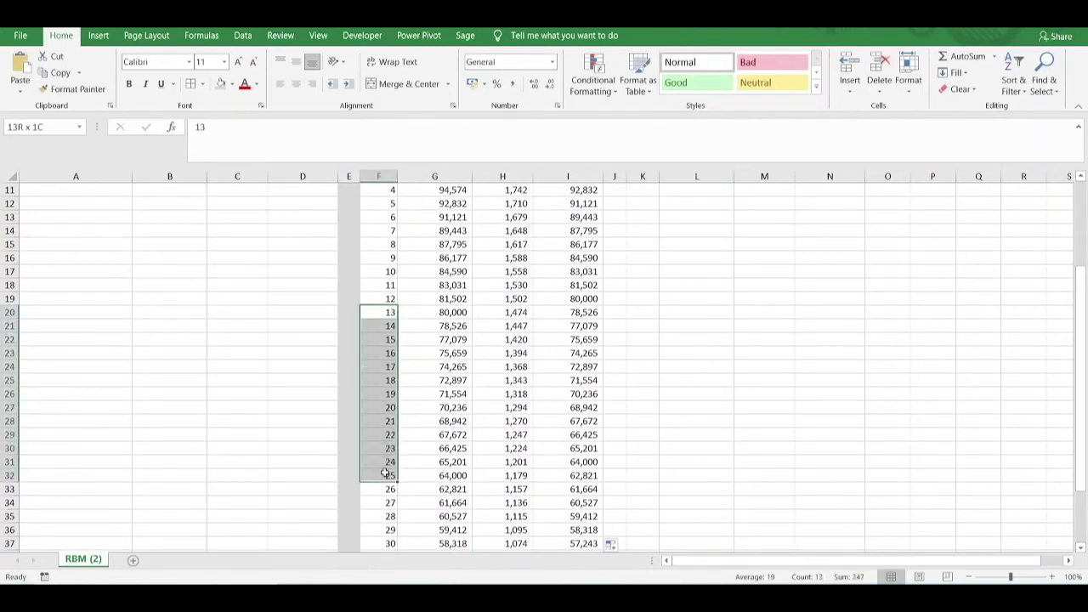
pyautogui.moveTo(385, 473); pyautogui.dragTo(382, 466)
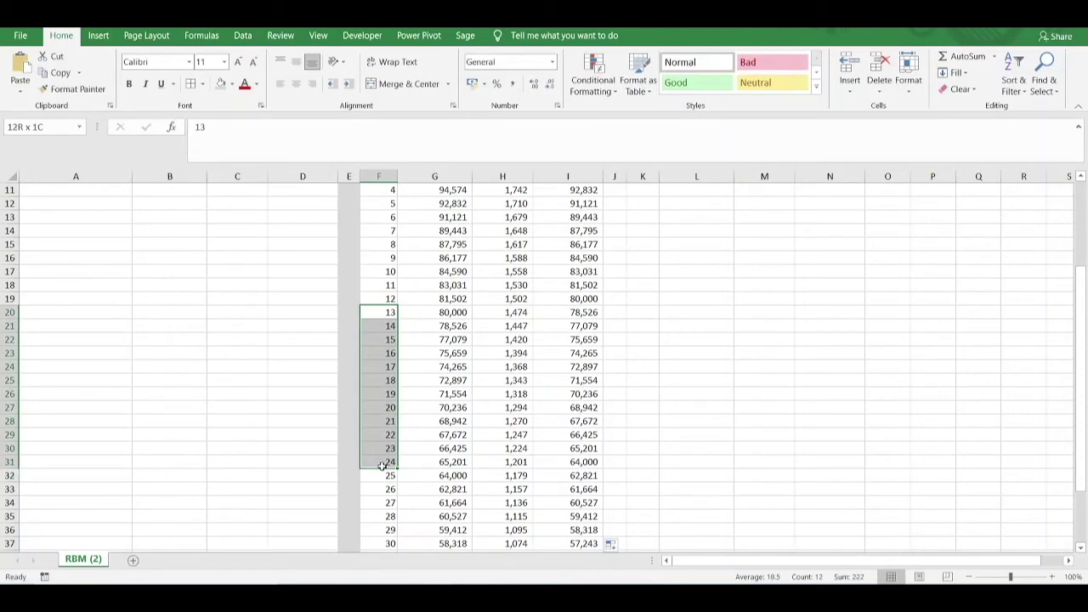
pyautogui.moveTo(383, 465); pyautogui.dragTo(382, 465)
pyautogui.moveTo(579, 313); pyautogui.dragTo(583, 464)
pyautogui.moveTo(498, 315); pyautogui.dragTo(515, 463)
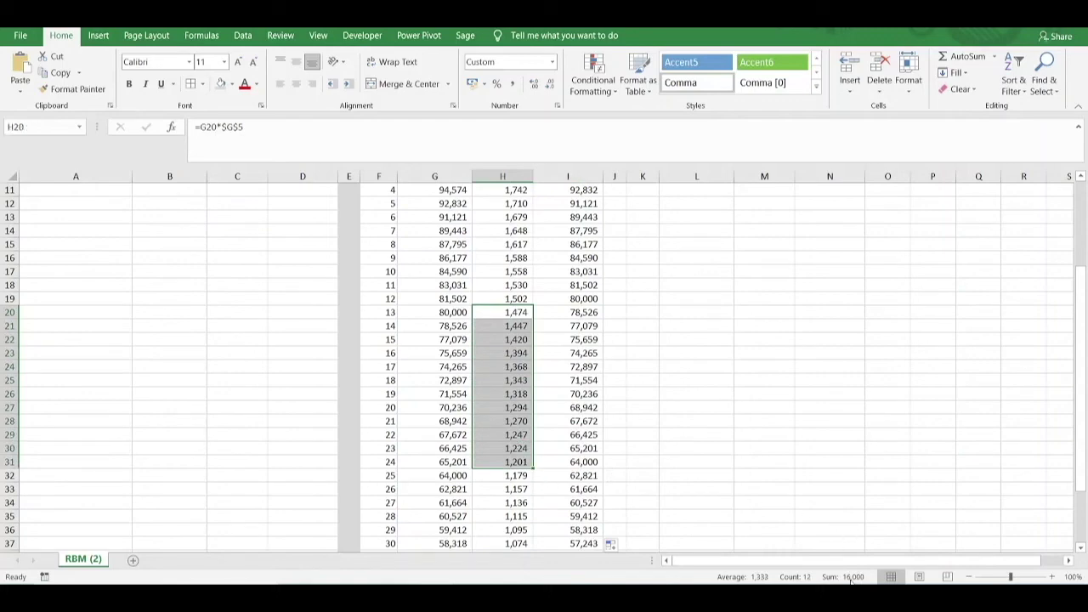
pyautogui.scroll(3, 385, 399)
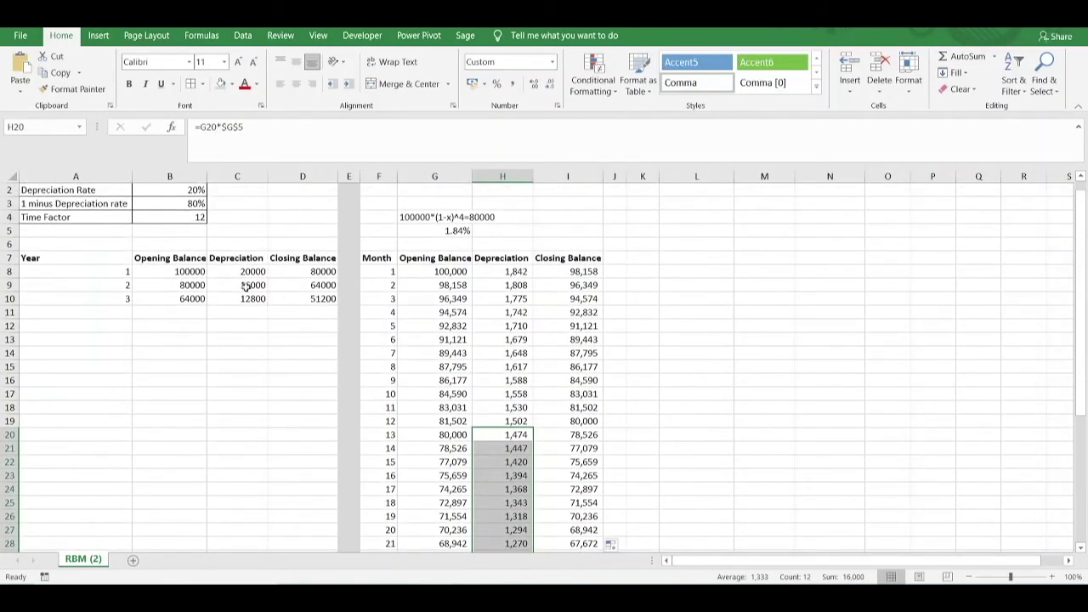
# Sum the depreciation for months 25 to 36 in H32:H43 and compare it with year 3 of the yearly schedule.
pyautogui.scroll(-6, 441, 377)
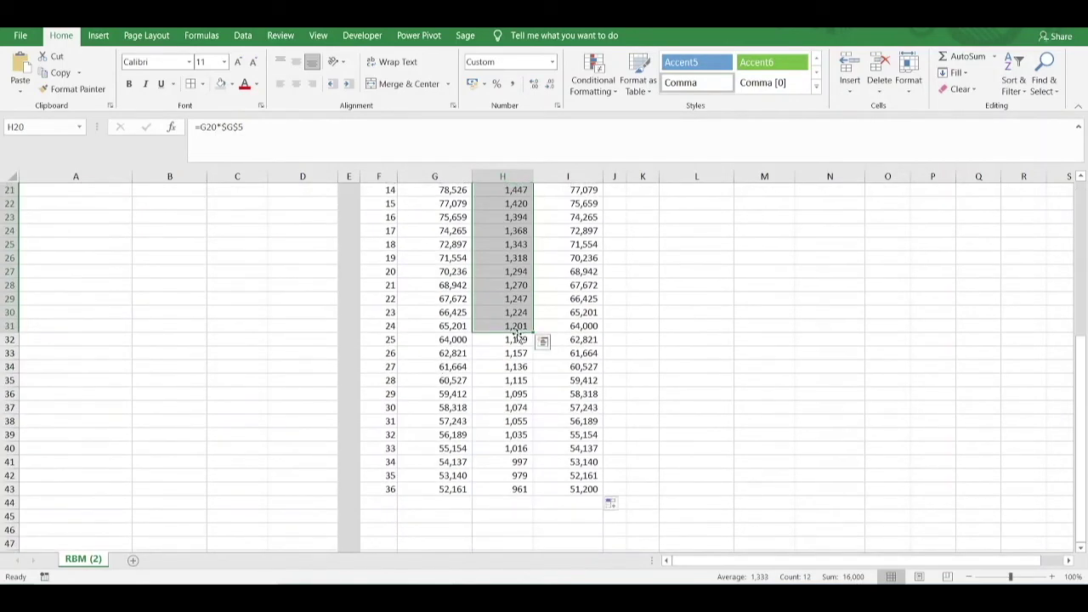
pyautogui.moveTo(513, 343); pyautogui.dragTo(511, 488)
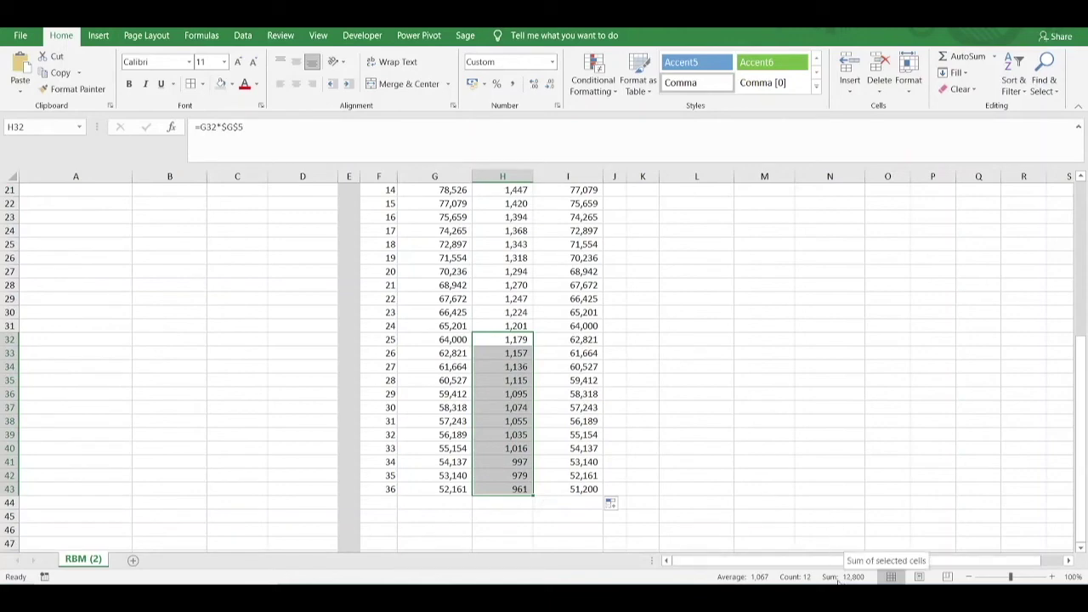
pyautogui.scroll(5, 735, 399)
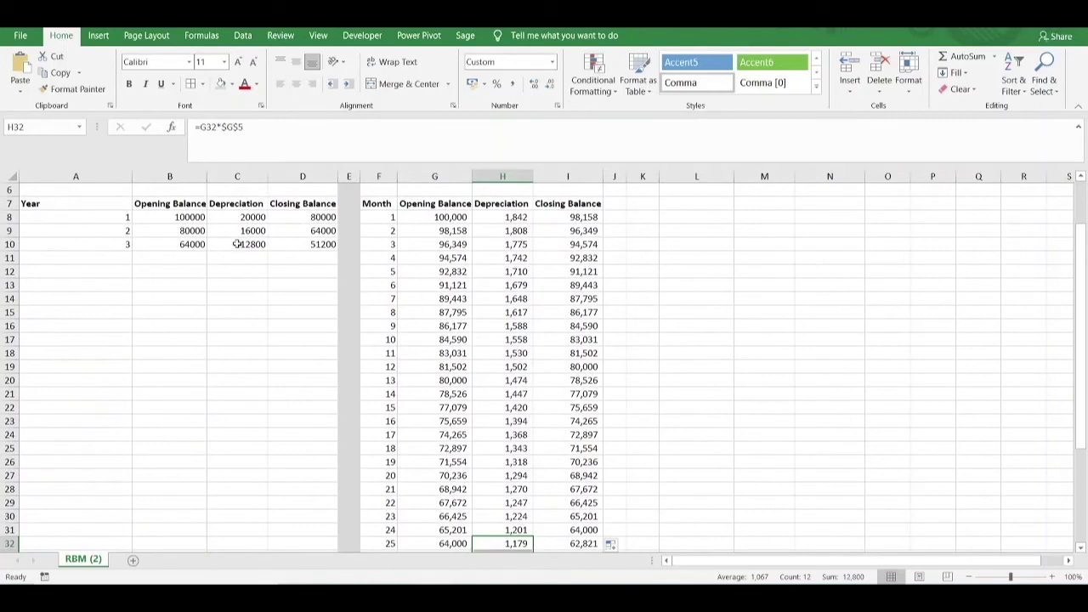
pyautogui.click(522, 310)
pyautogui.scroll(2, 522, 309)
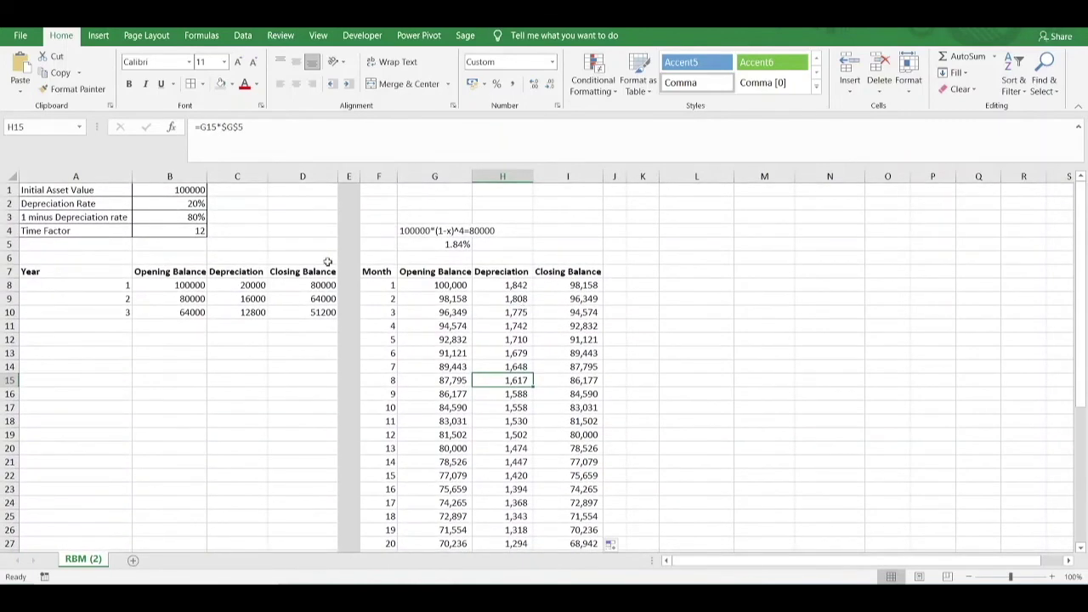
# Set the Depreciation Rate in B2 to 10%.
pyautogui.click(192, 209)
pyautogui.click(190, 218)
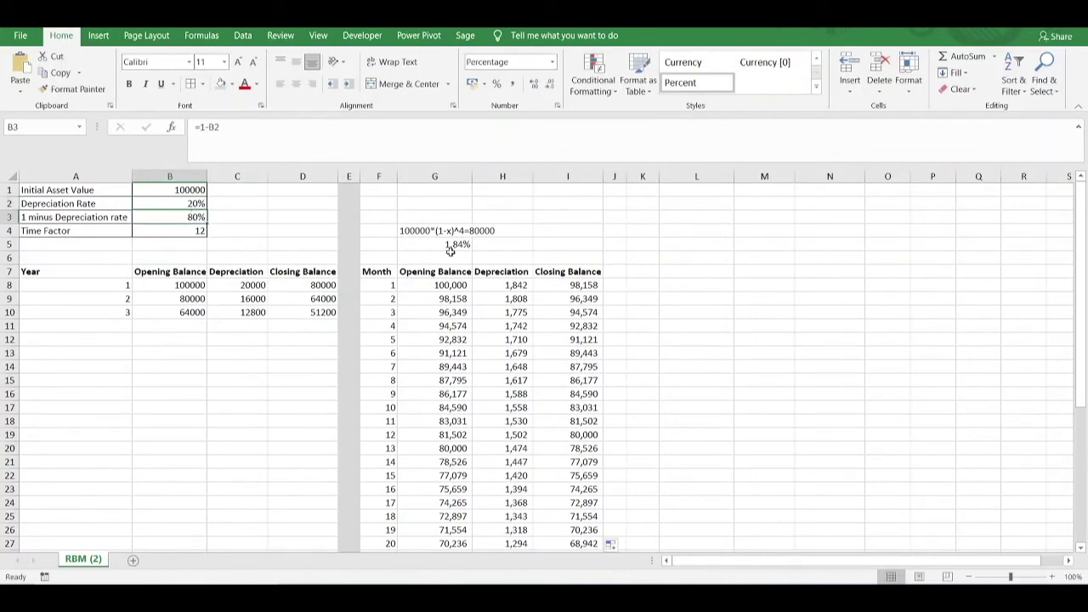
pyautogui.click(182, 204)
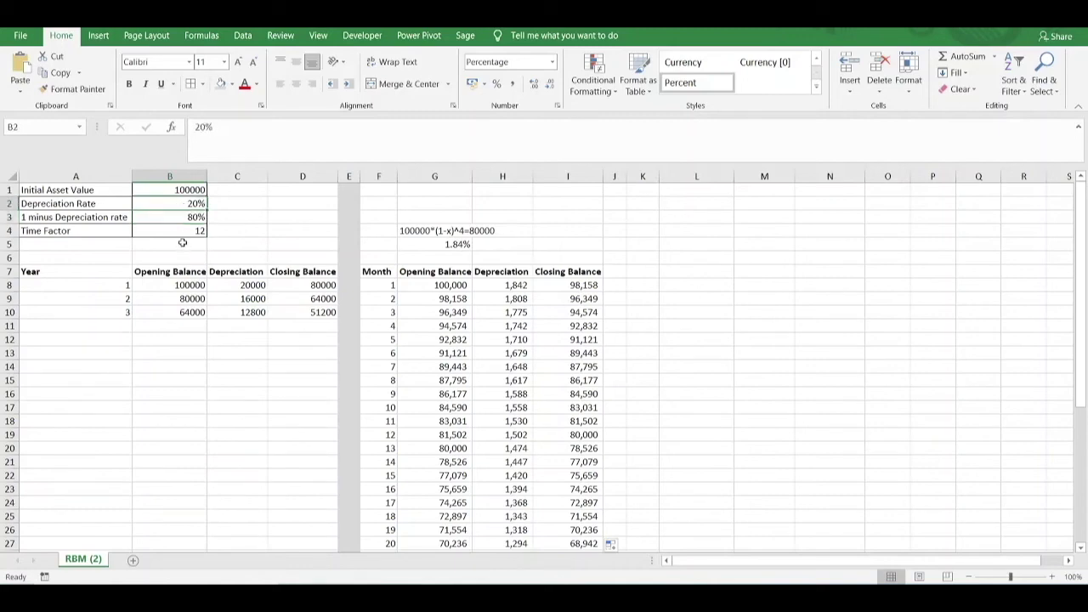
pyautogui.write('10')
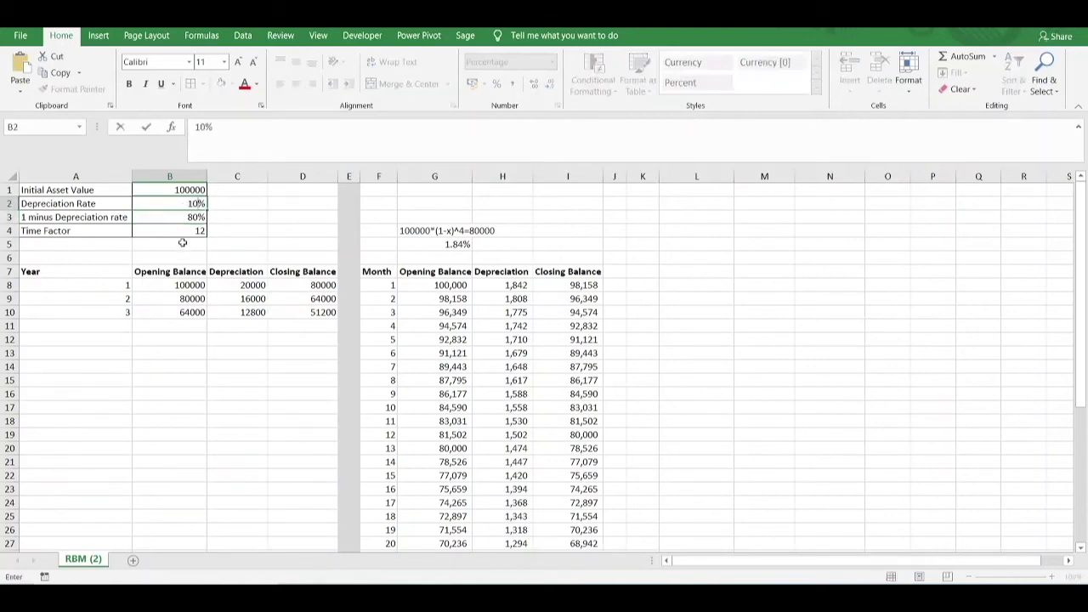
pyautogui.hotkey('ctrl', 'Return')
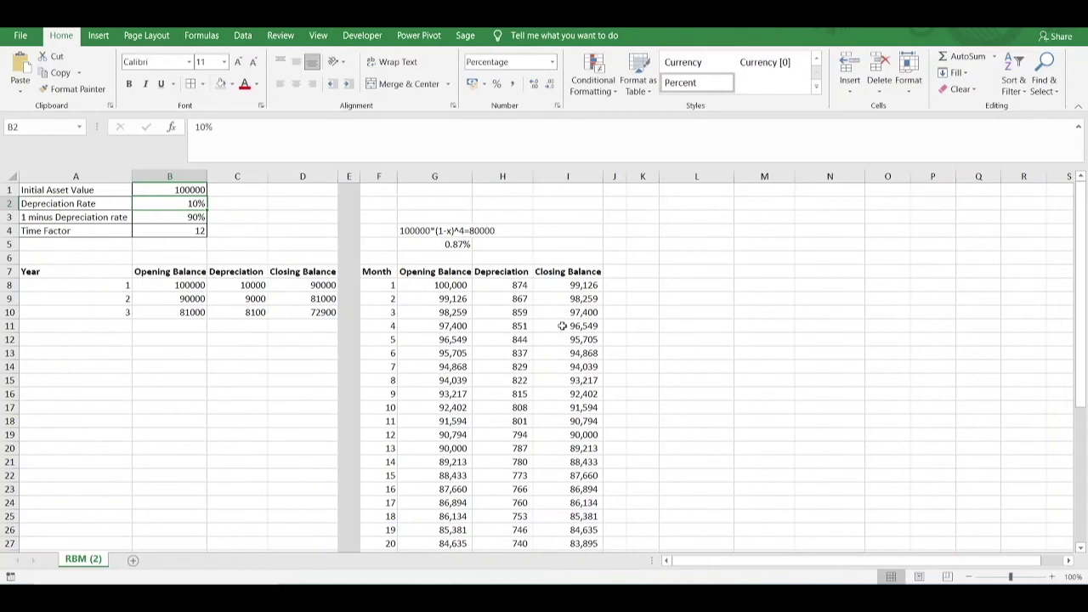
# Inspect the year 1 depreciation formula in C8 and compare the closing balances at months 12 and 24 with years 1 and 2.
pyautogui.doubleClick(252, 285)
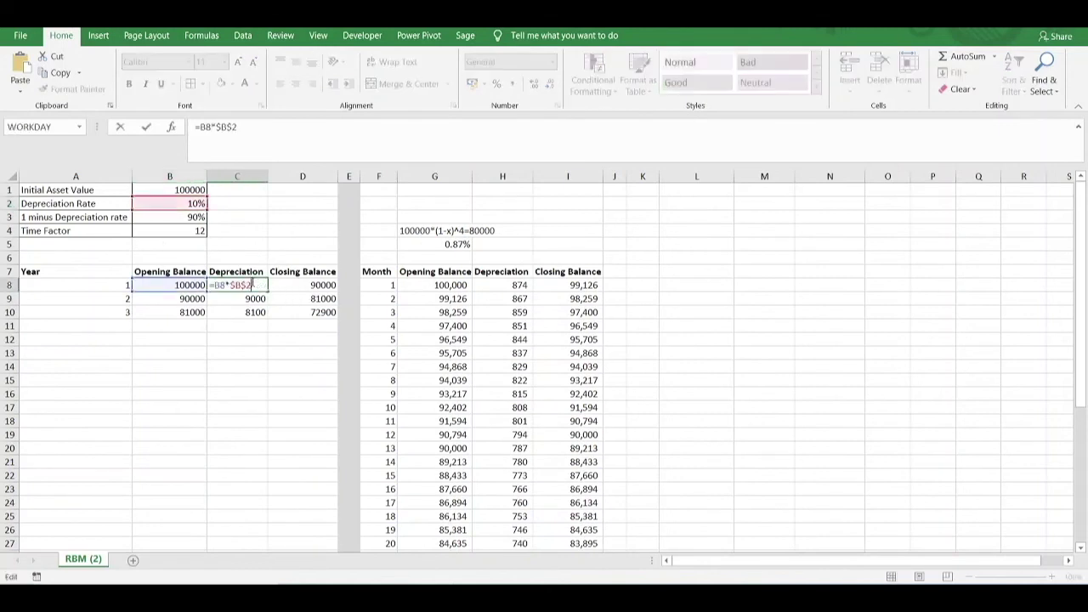
pyautogui.press('Escape')
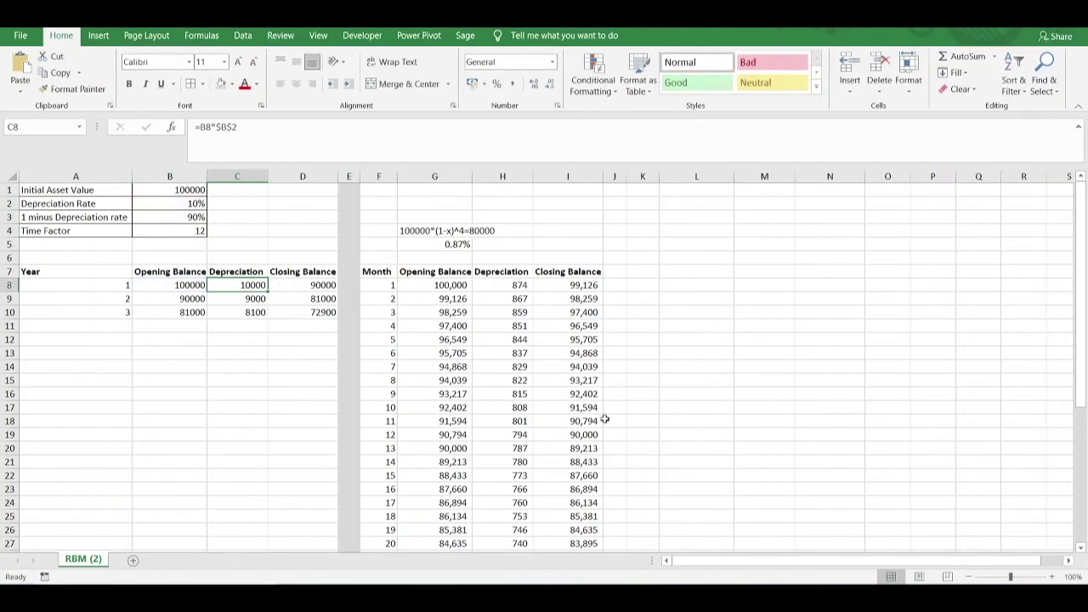
pyautogui.click(575, 436)
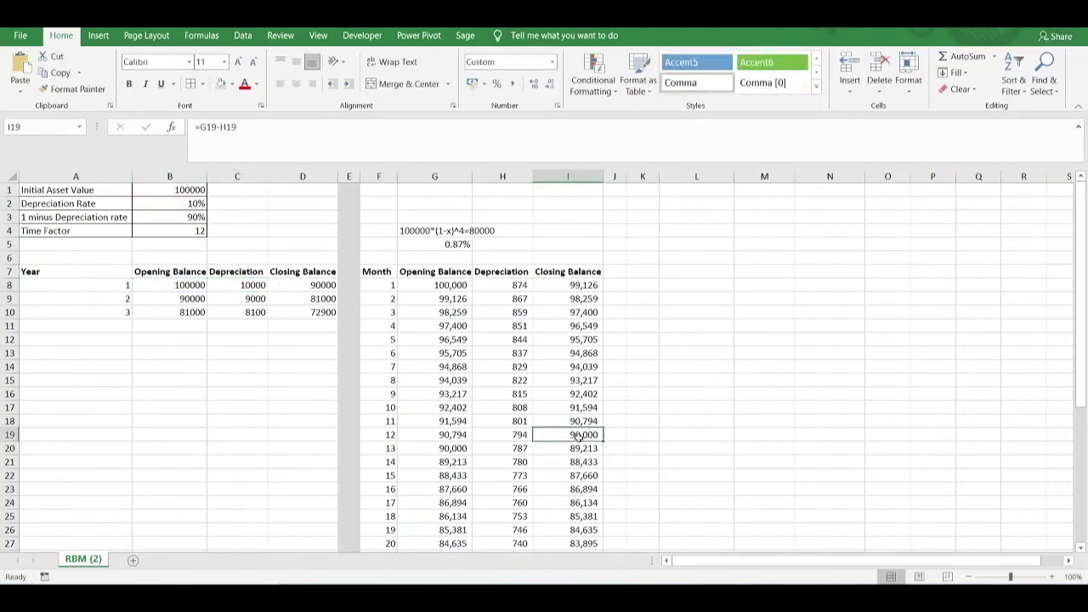
pyautogui.click(306, 301)
pyautogui.scroll(-4, 288, 387)
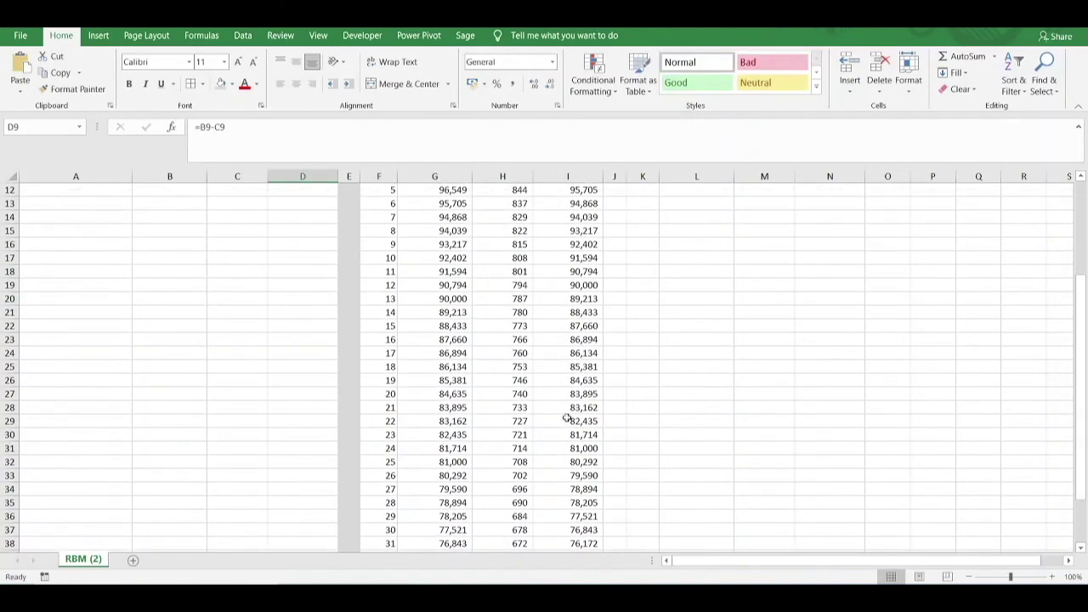
pyautogui.click(585, 447)
pyautogui.scroll(-2, 638, 405)
pyautogui.scroll(-2, 638, 405)
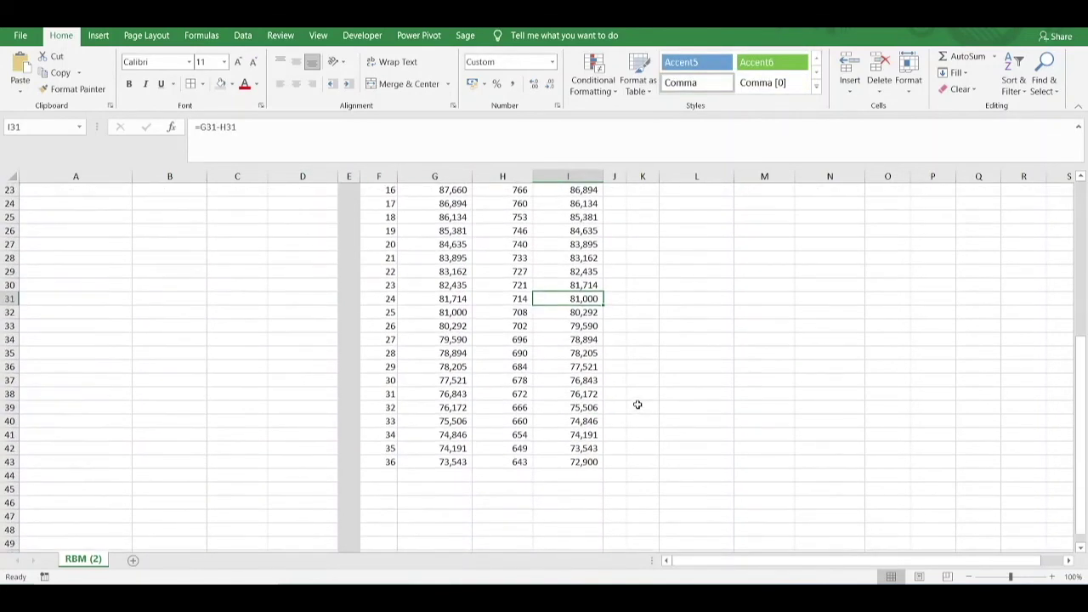
# Compare the year 3 closing balance in D10 with the month 36 closing balance in I43.
pyautogui.scroll(3, 485, 411)
pyautogui.scroll(4, 345, 341)
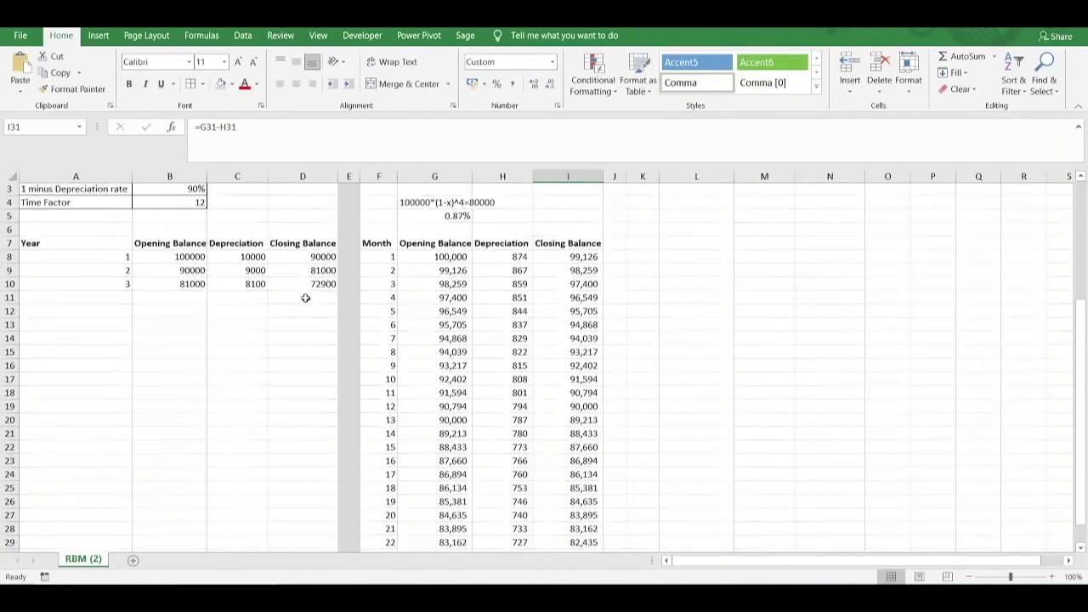
pyautogui.click(327, 286)
pyautogui.scroll(-2, 403, 431)
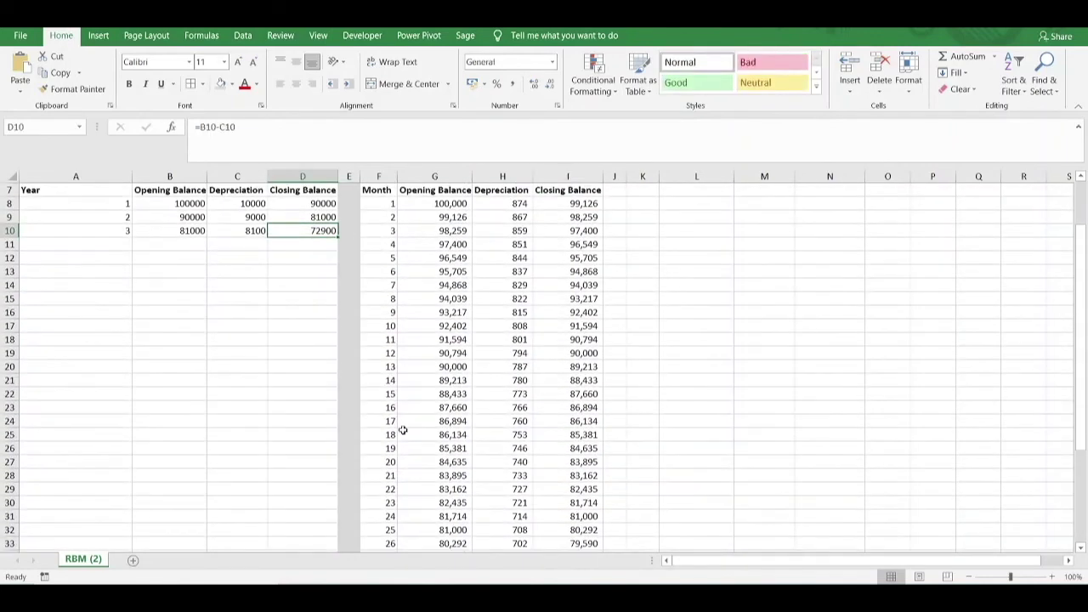
pyautogui.scroll(-5, 410, 433)
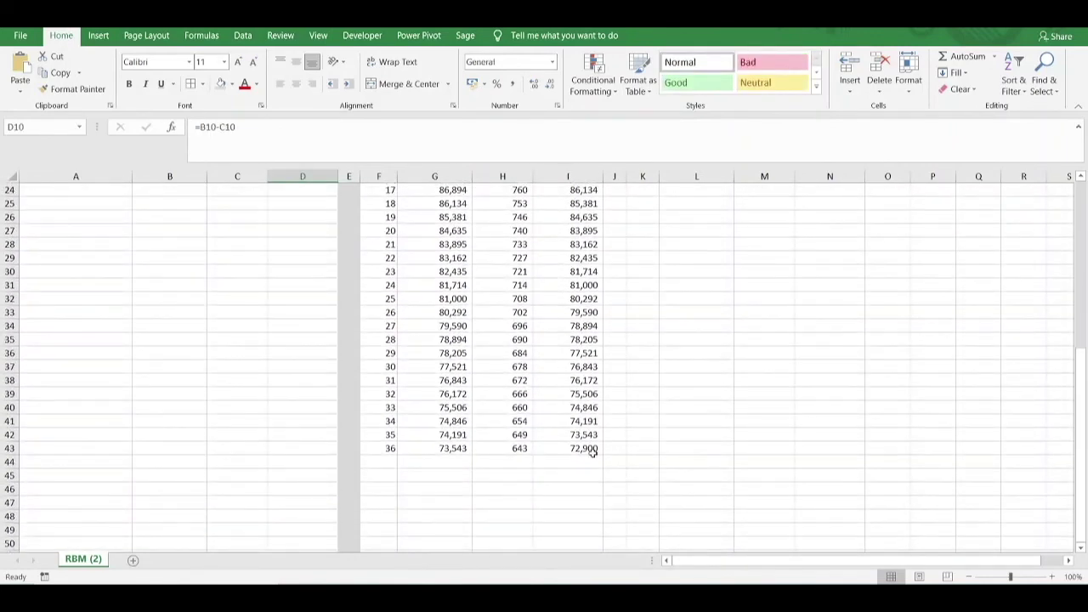
pyautogui.click(587, 448)
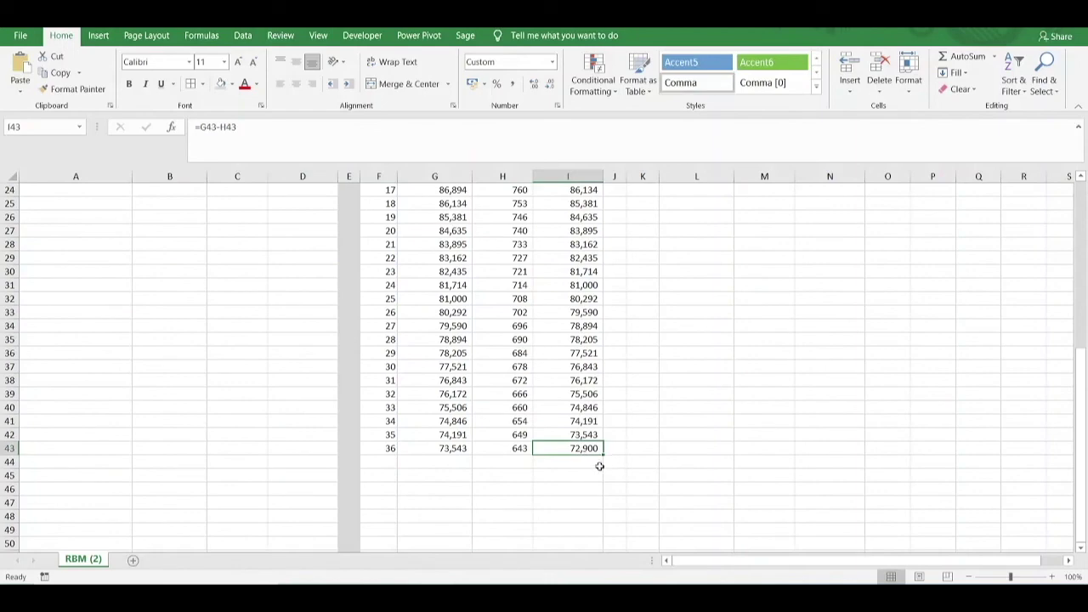
pyautogui.scroll(8, 600, 466)
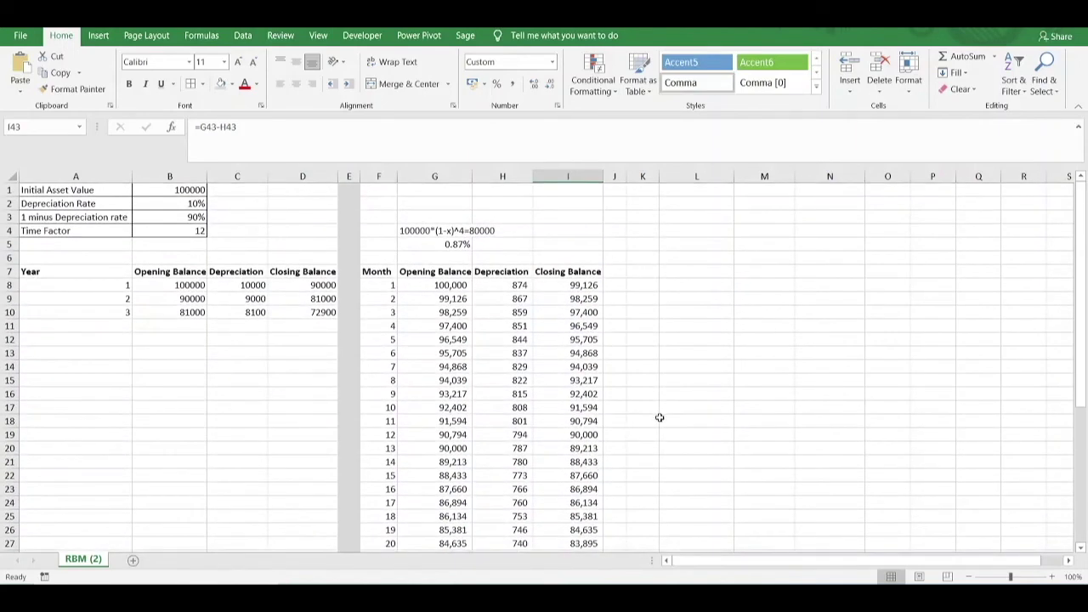
pyautogui.click(696, 419)
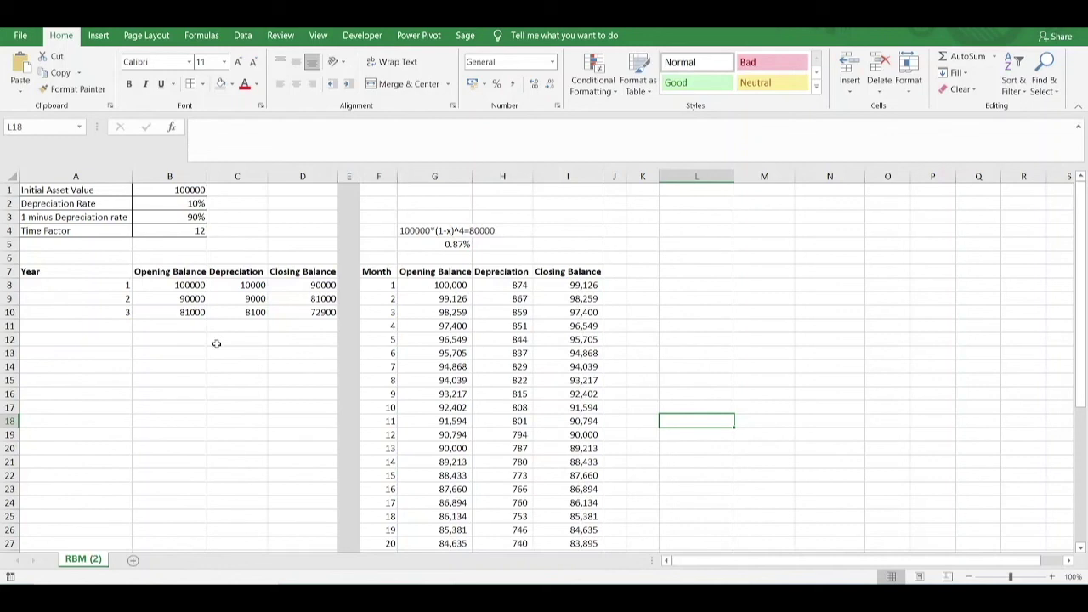
# Set the Time Factor in B4 to 2 to convert the schedule to semi-annual depreciation.
pyautogui.click(196, 231)
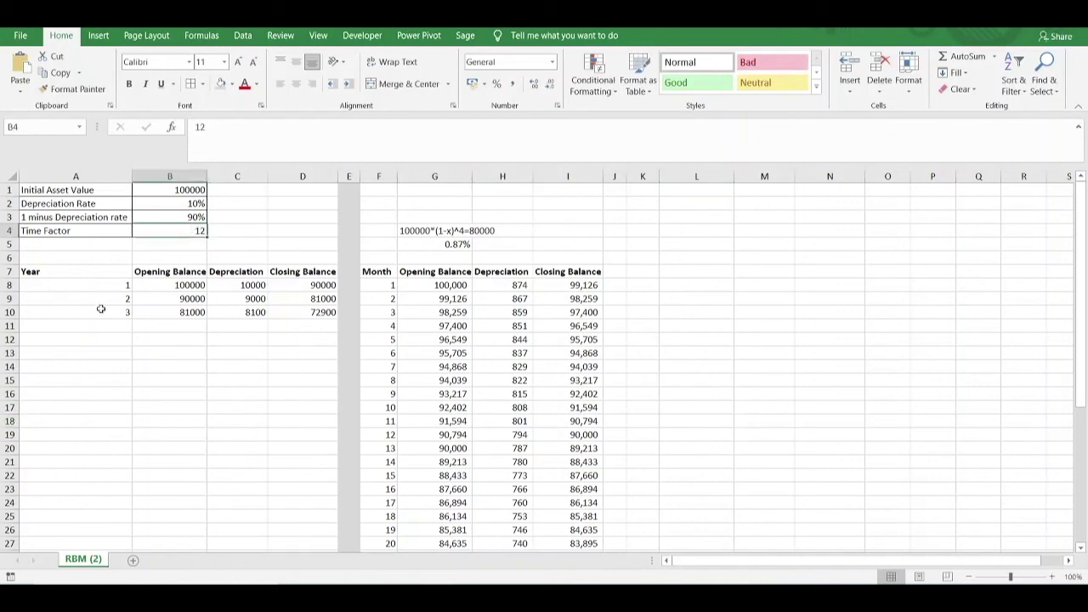
pyautogui.write('2')
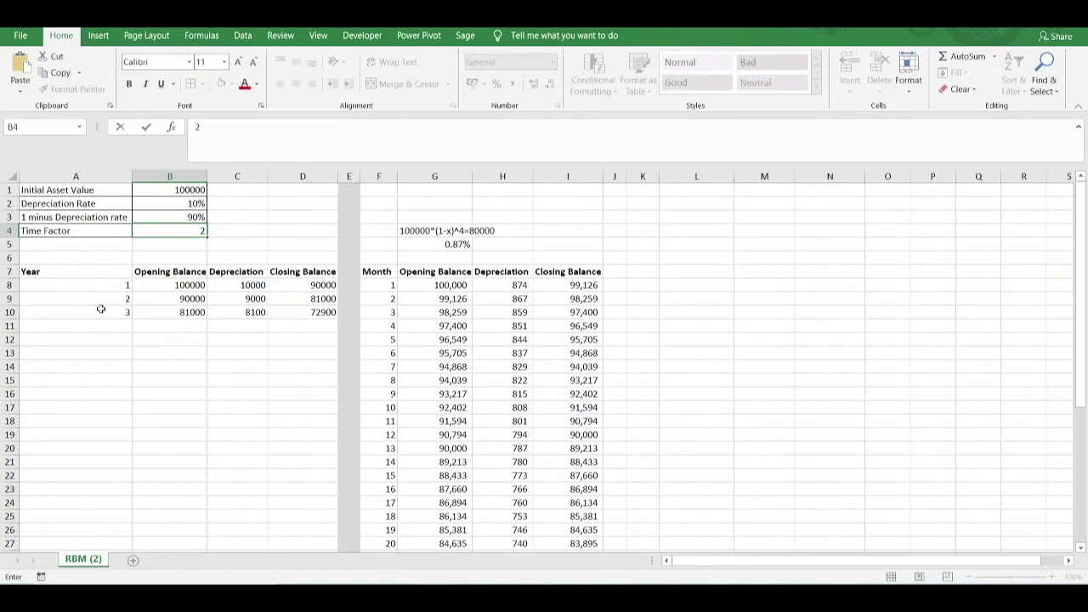
pyautogui.hotkey('ctrl', 'Return')
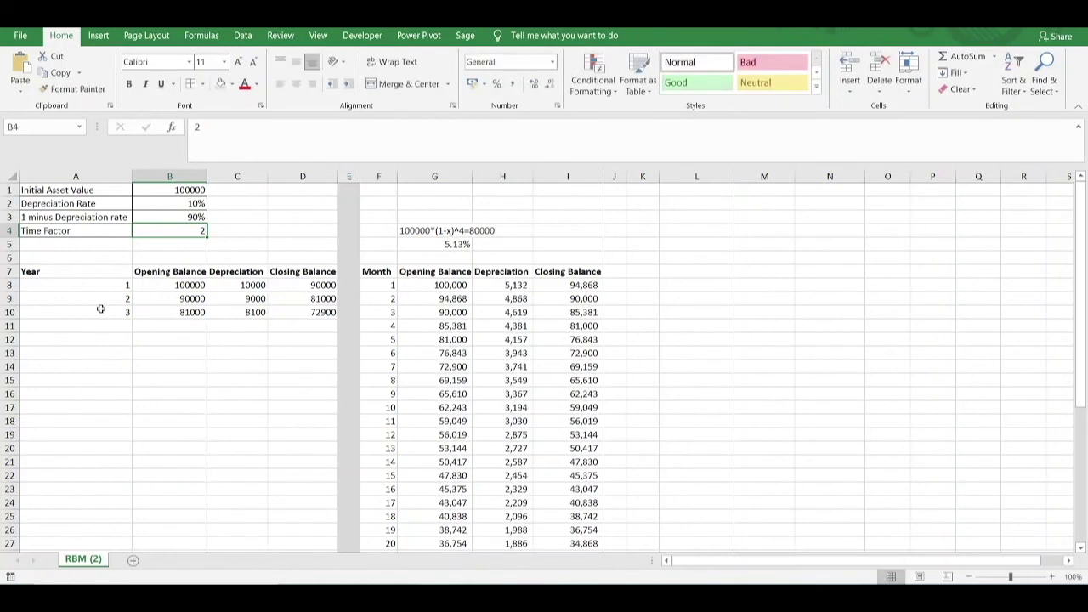
# Replace the Month heading in F7 with Semi Annual.
pyautogui.click(382, 272)
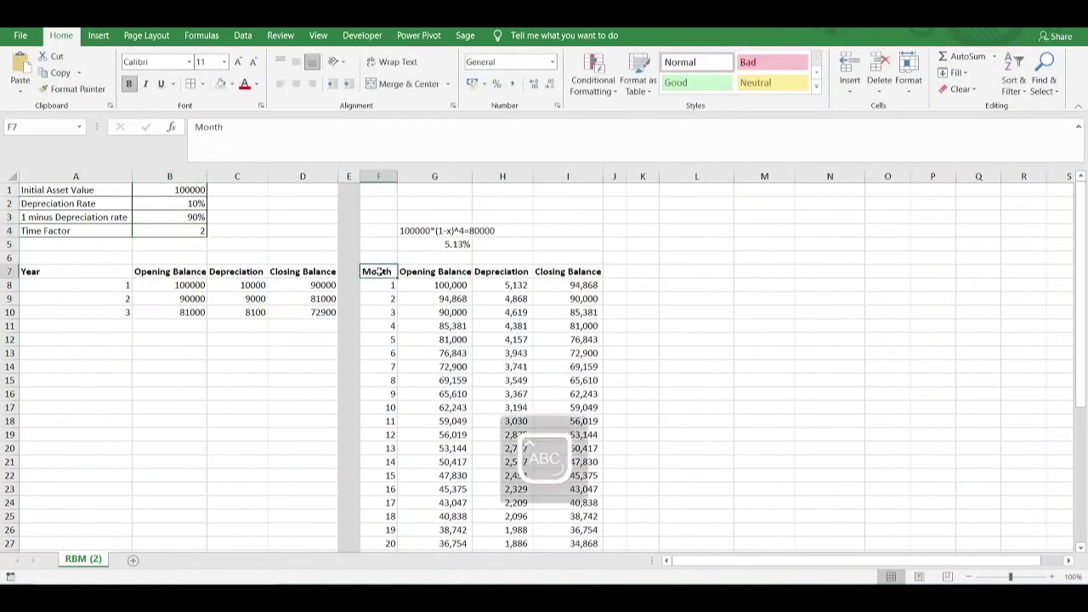
pyautogui.write('Semi')
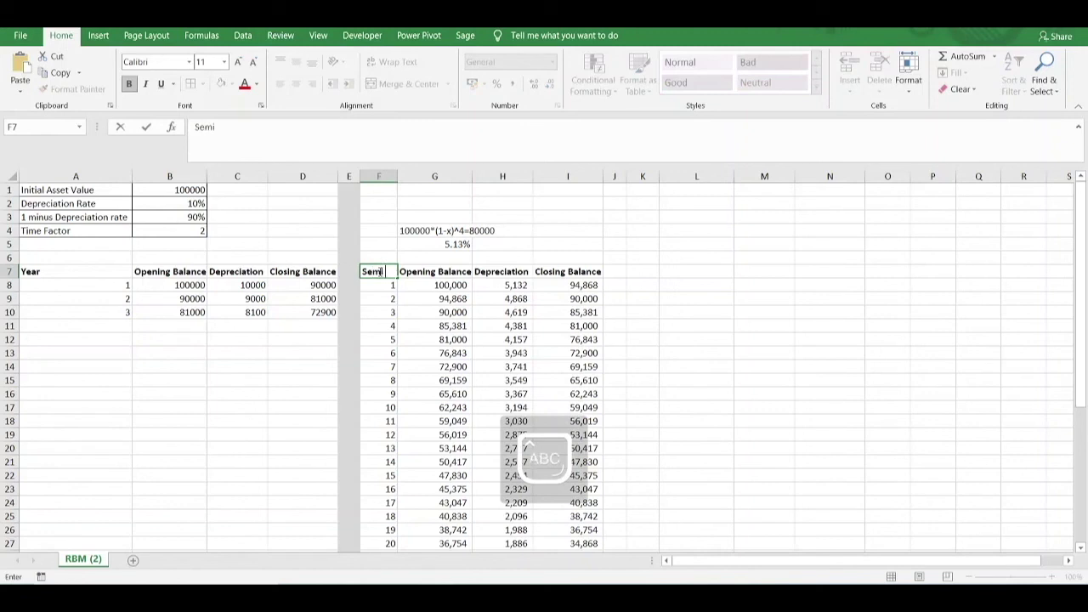
pyautogui.write(' Annual')
pyautogui.press('Return')
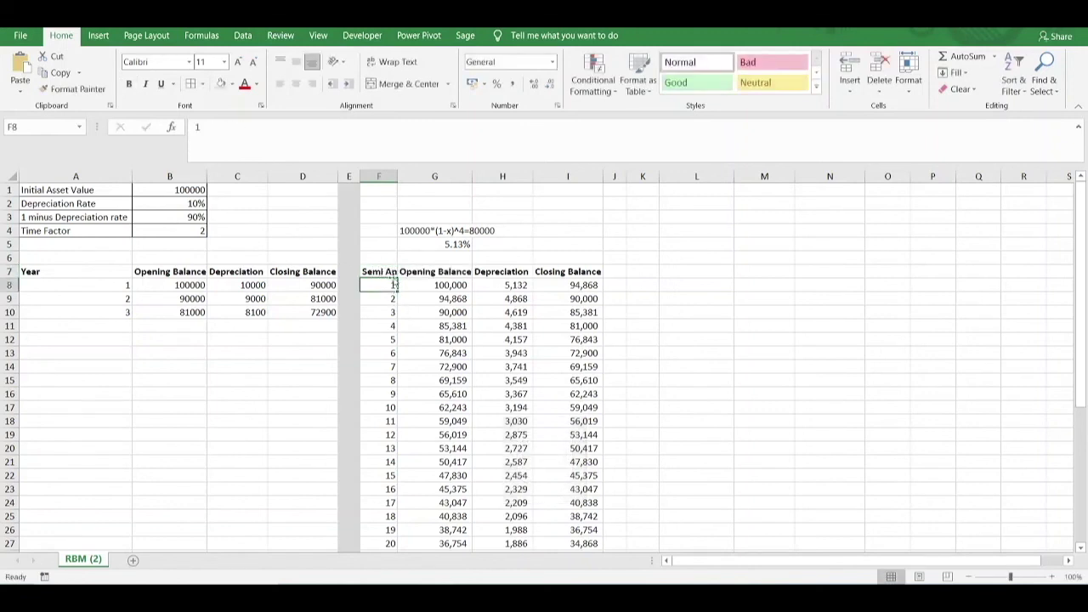
# Widen column F to fit the Semi Annual heading and compare the period 2 closing balance in I9 with year 1 in D8.
pyautogui.doubleClick(397, 176)
pyautogui.click(399, 299)
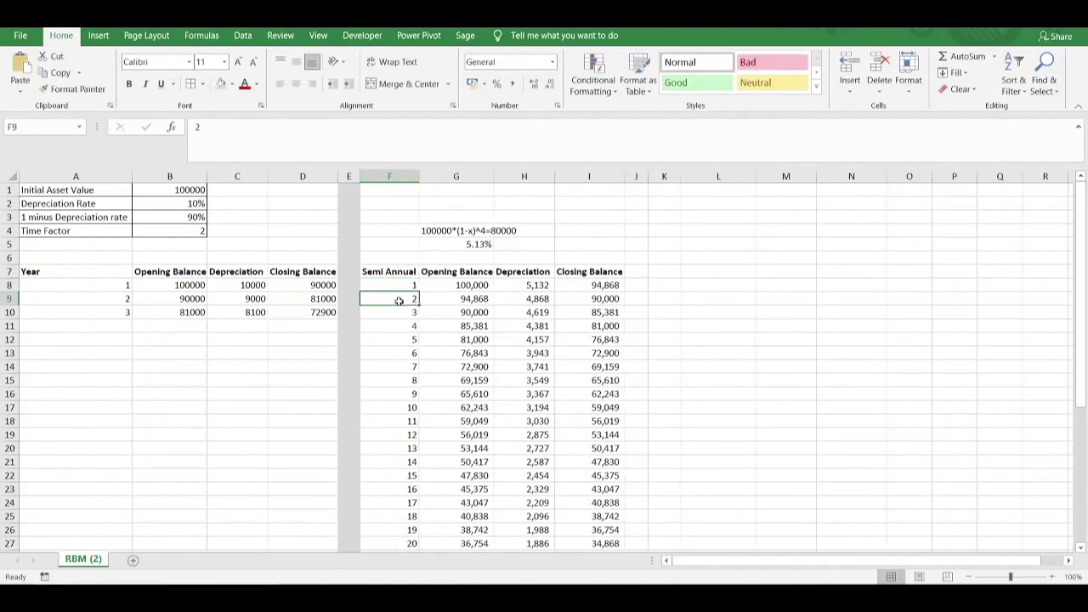
pyautogui.moveTo(397, 299); pyautogui.dragTo(629, 311)
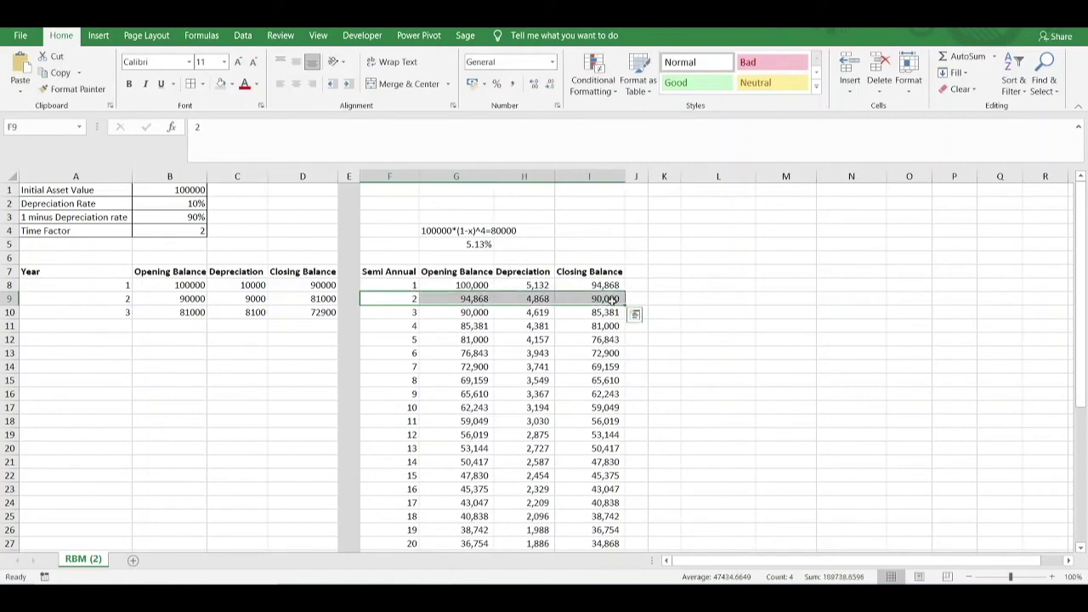
pyautogui.click(607, 298)
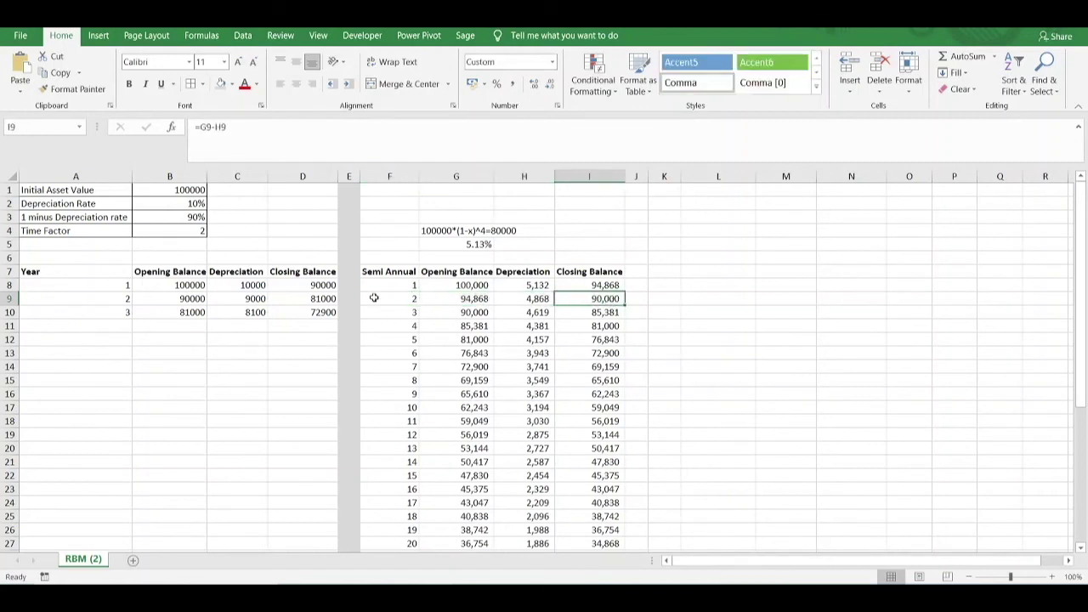
pyautogui.click(327, 286)
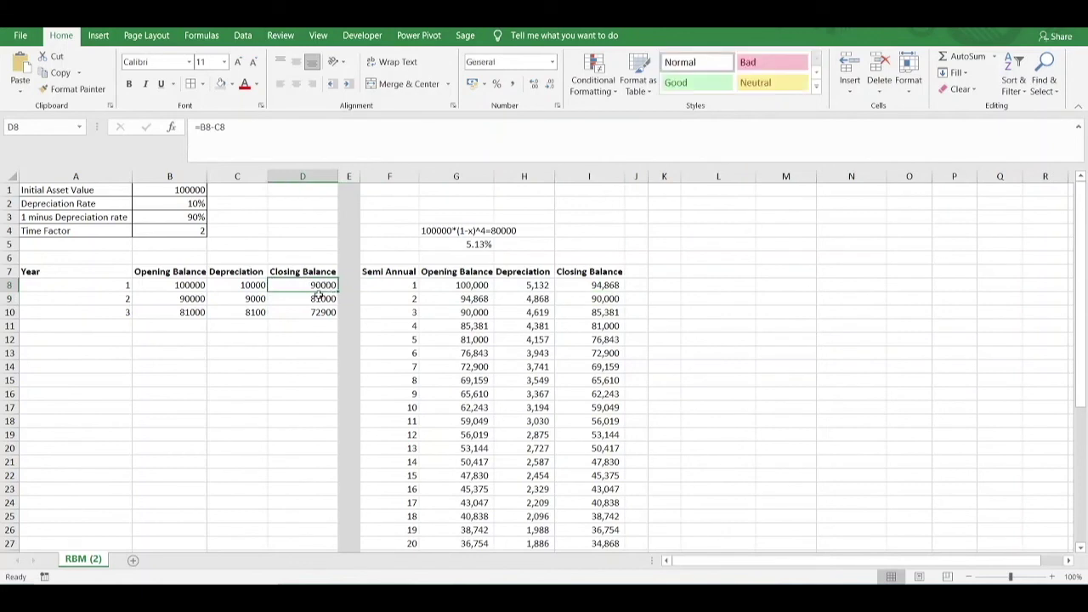
# Compare the semi-annual closing balances for periods 4 and 6 with the year 2 and year 3 closing balances.
pyautogui.click(407, 326)
pyautogui.moveTo(406, 327); pyautogui.dragTo(606, 327)
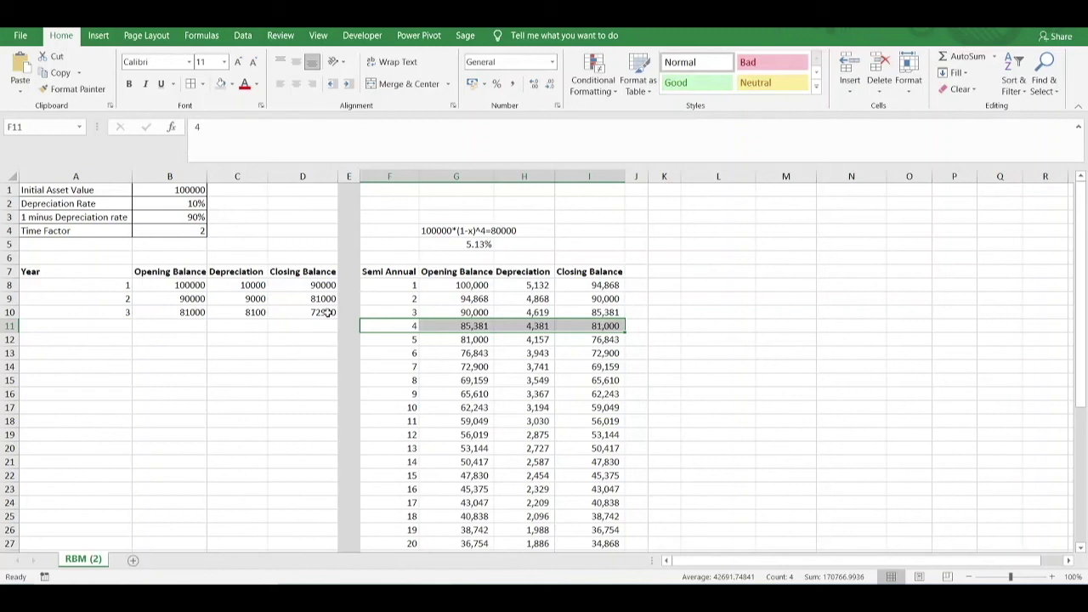
pyautogui.click(378, 365)
pyautogui.click(375, 354)
pyautogui.moveTo(375, 354); pyautogui.dragTo(606, 353)
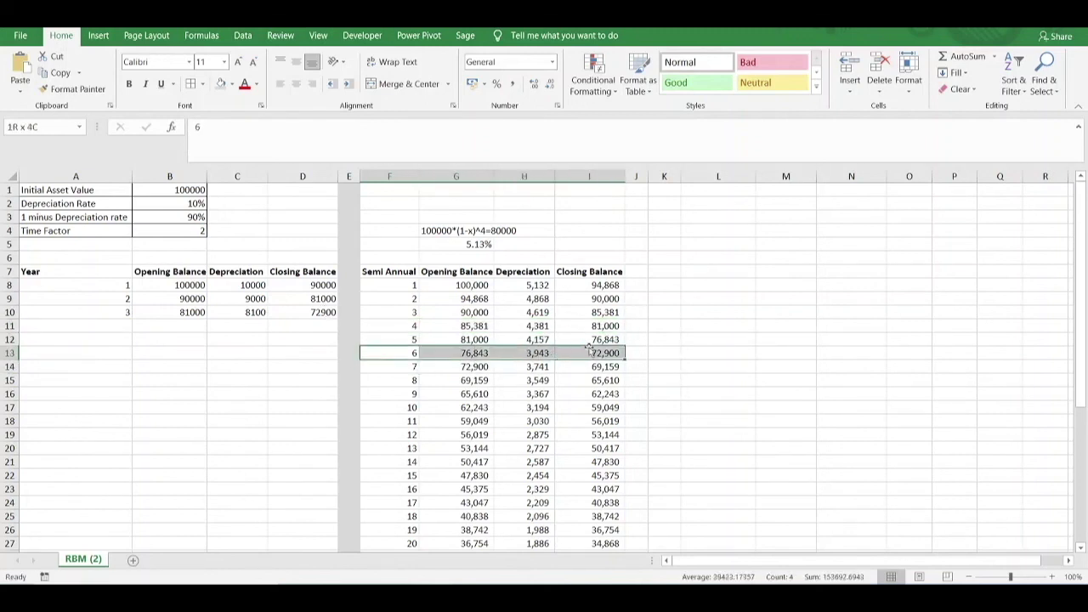
pyautogui.click(664, 353)
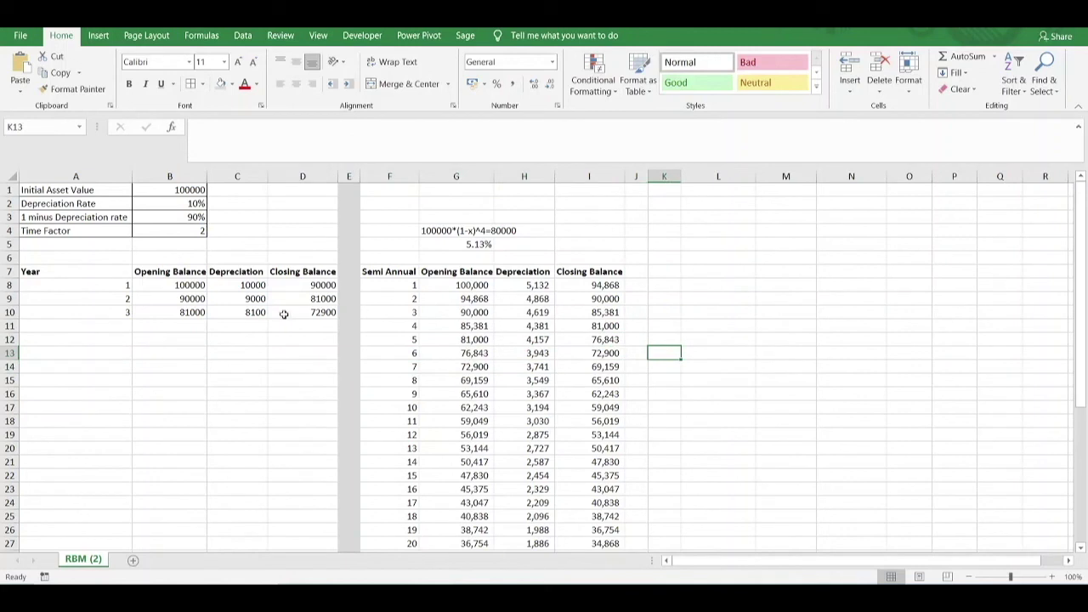